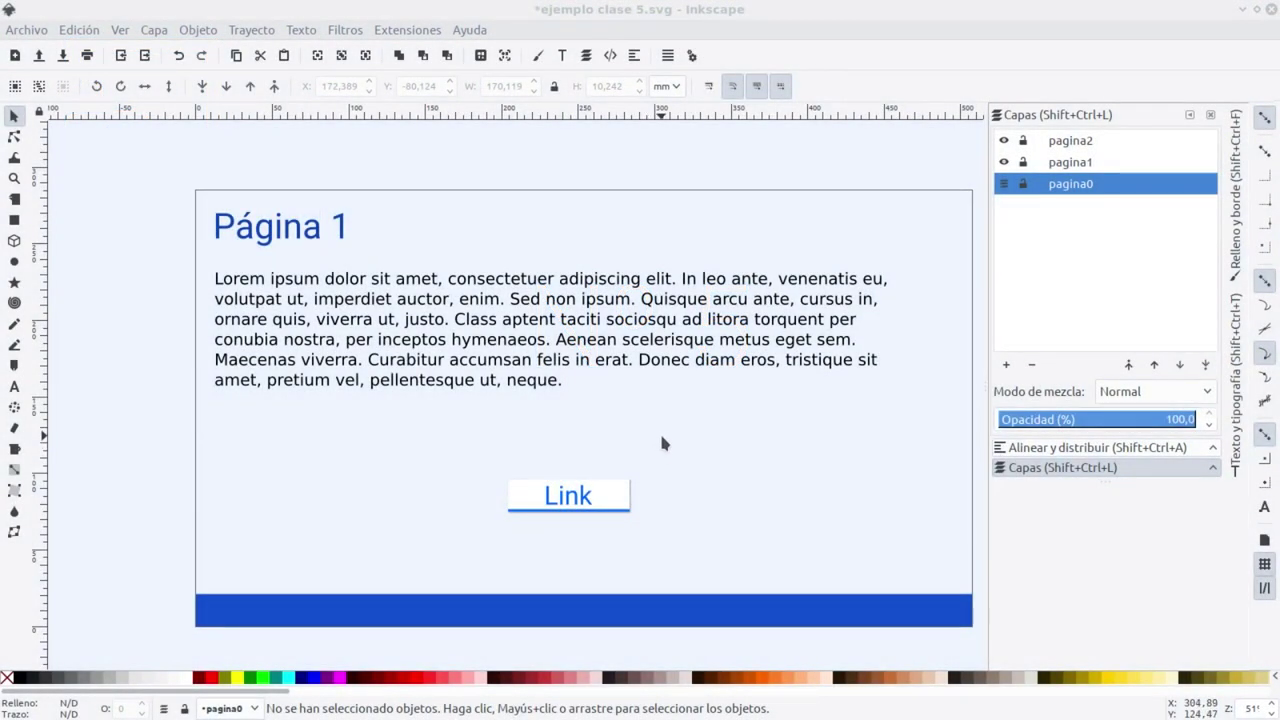
Step: Set the JessyInk mouse handler to 'Sin clic' and apply it, then select the Link button's parts
left_click_drag(661, 443, 635, 417)
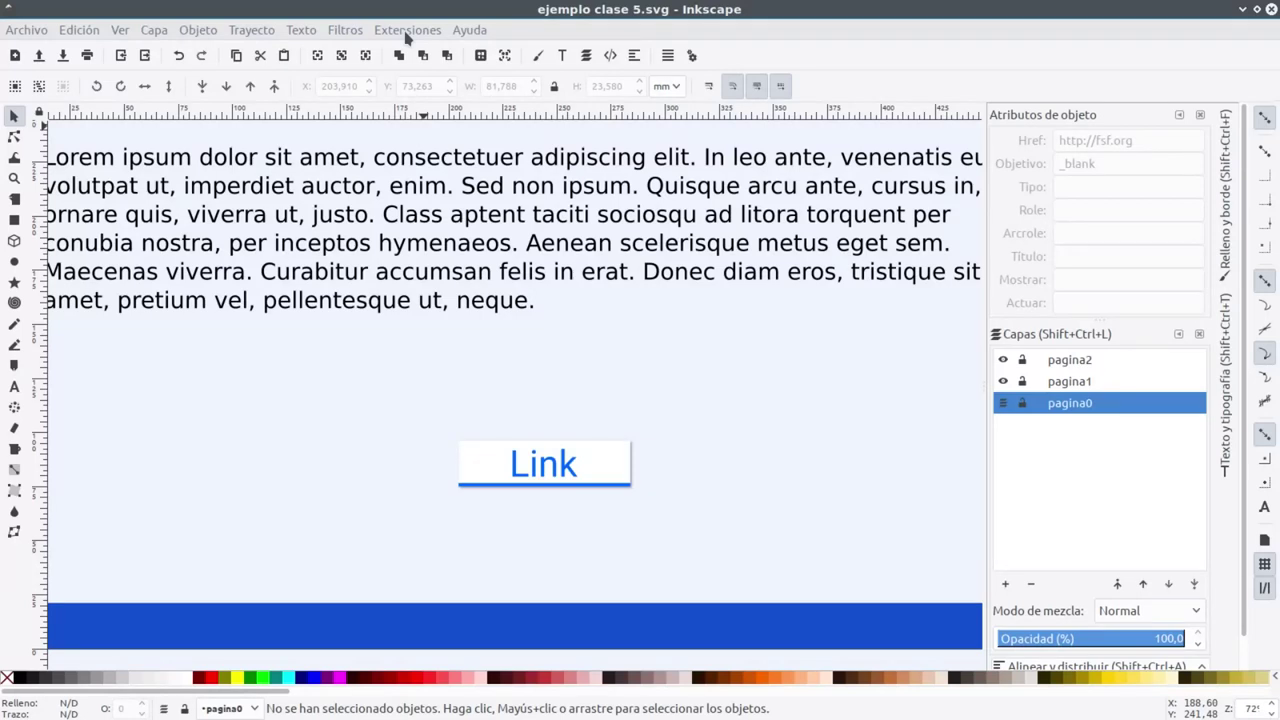
left_click(406, 37)
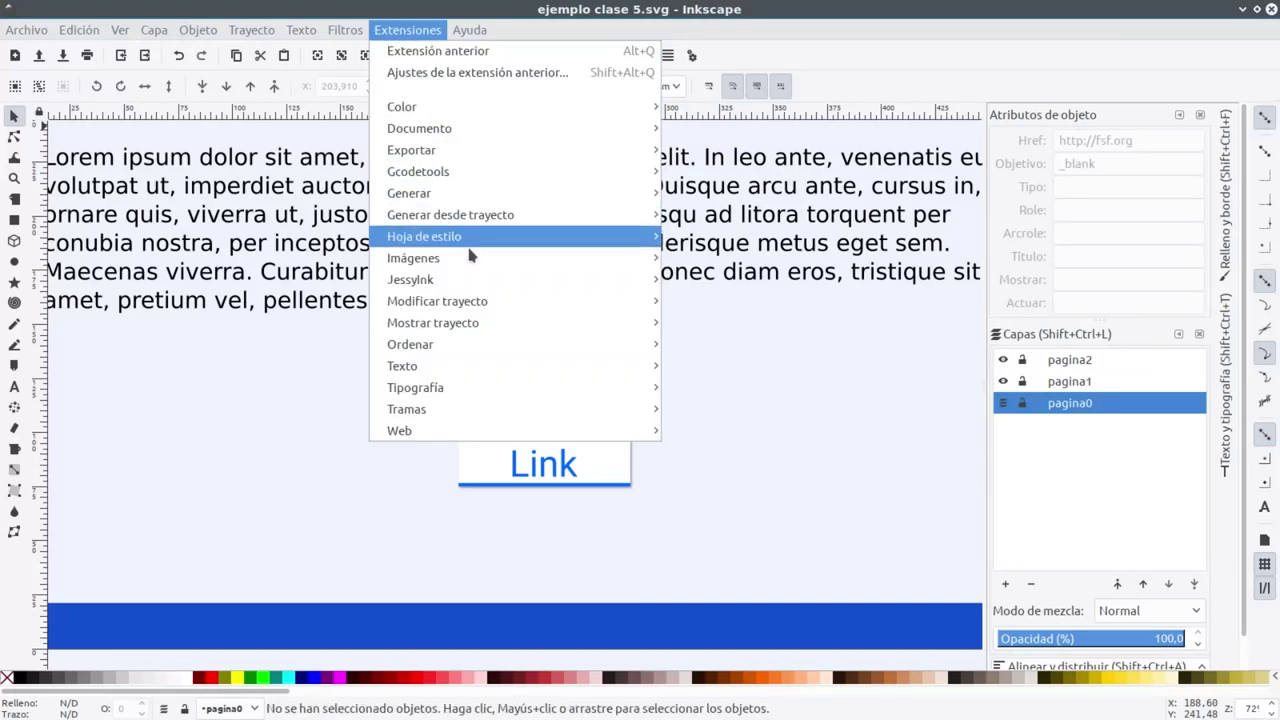
mouse_move(412, 280)
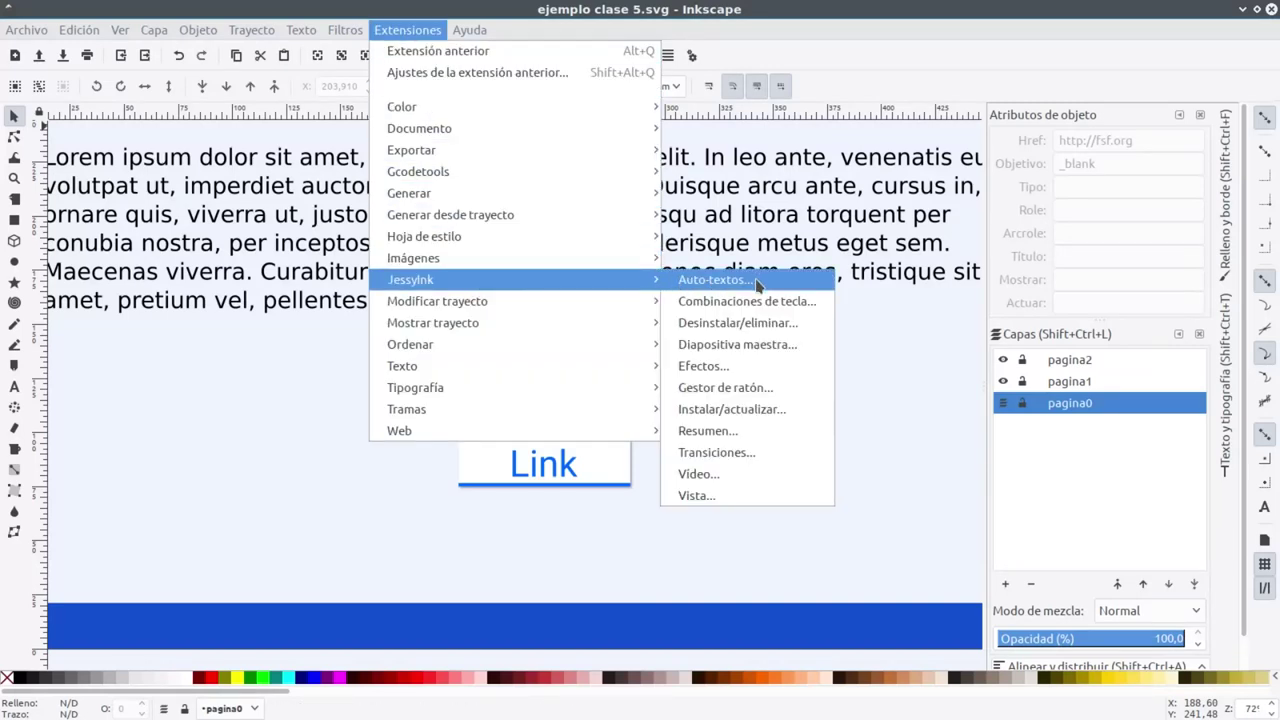
left_click(778, 394)
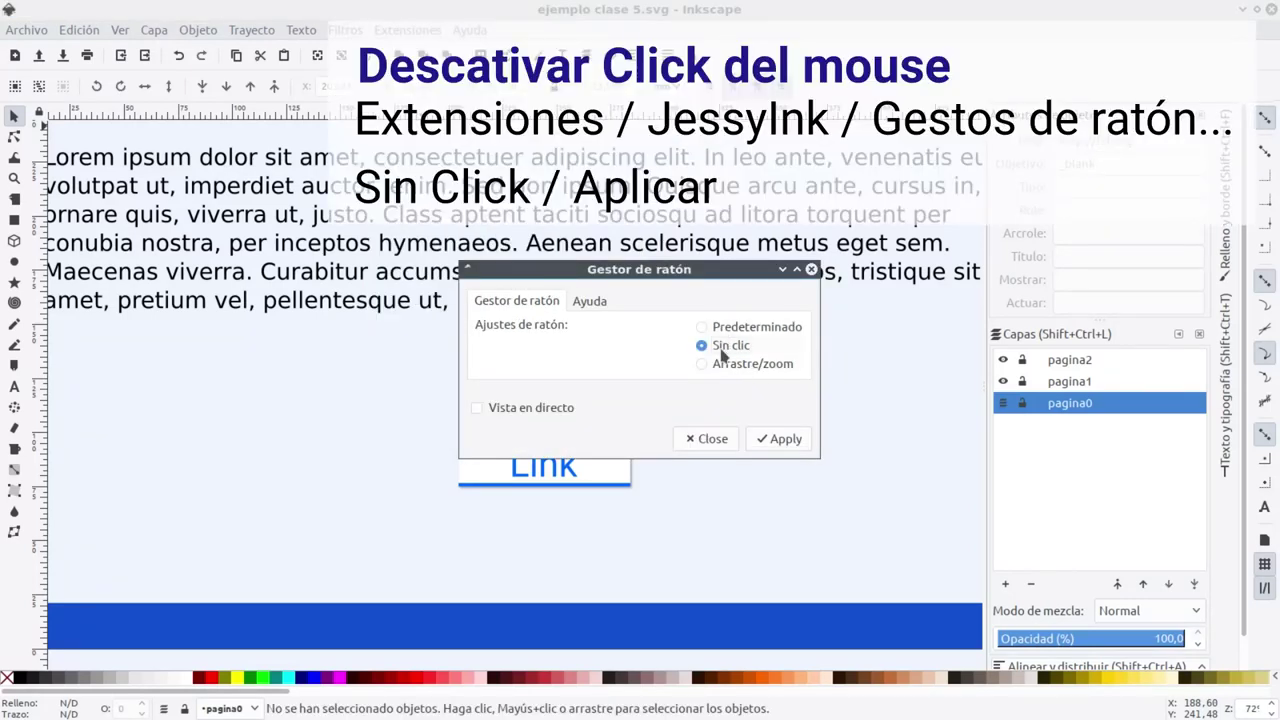
left_click(778, 438)
left_click_drag(822, 318, 300, 600)
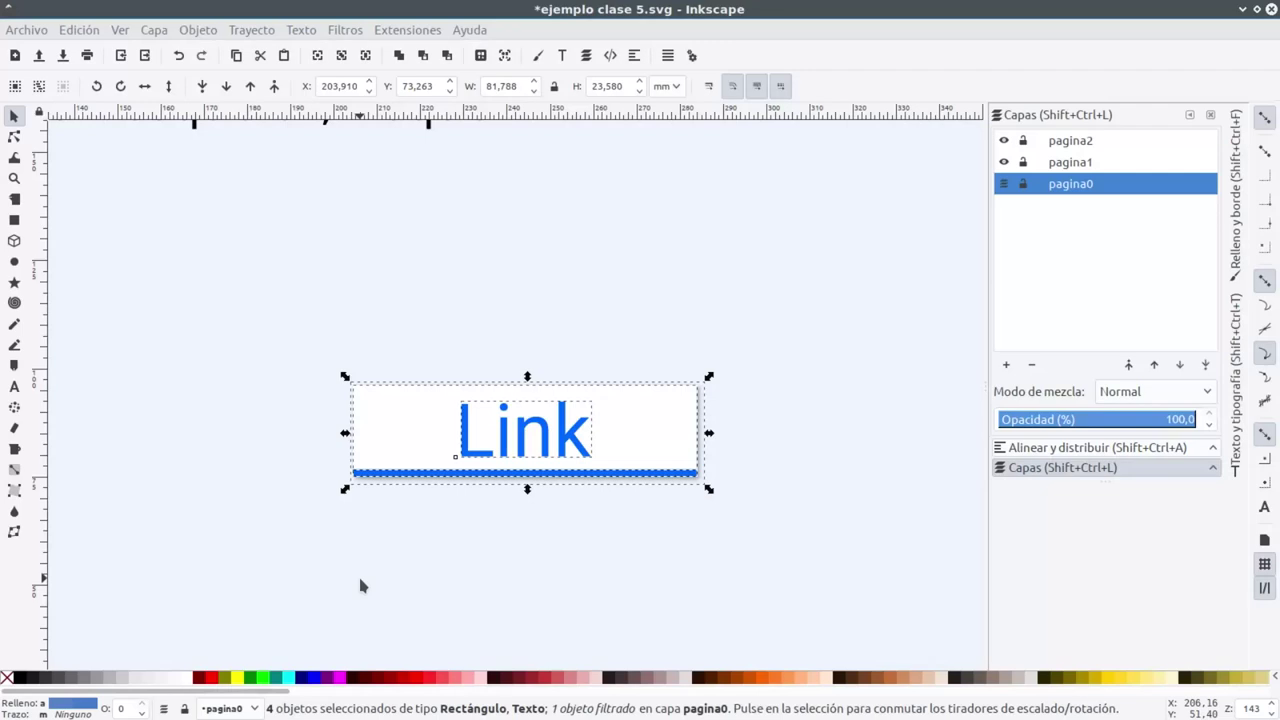
Step: Group the Link button's four parts with Ctrl+G and wrap the group in a link
key("ctrl+g")
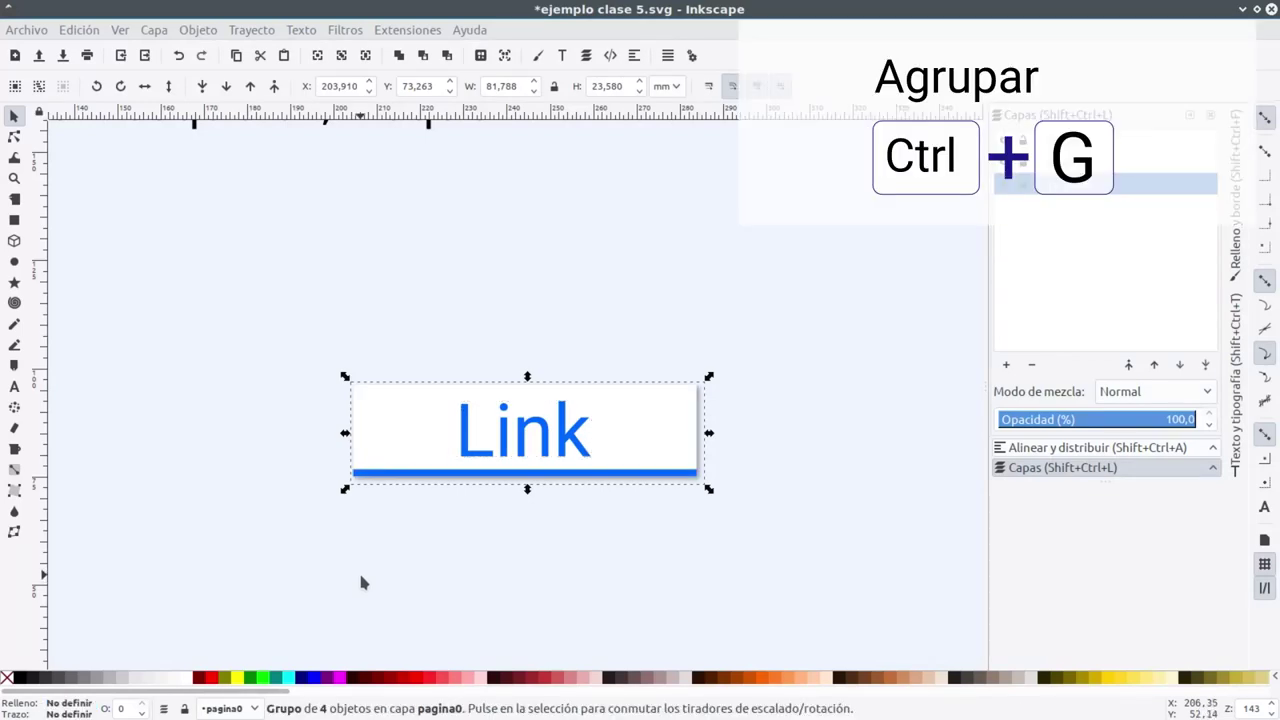
right_click(515, 428)
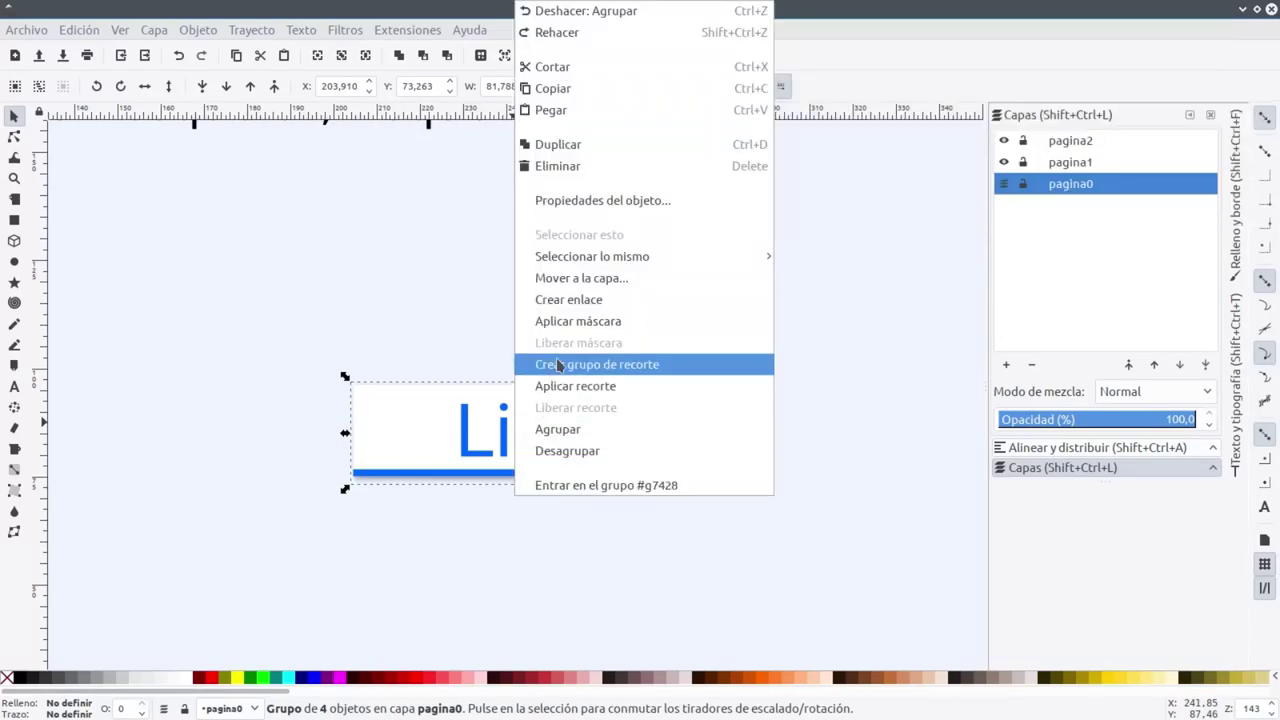
left_click(593, 302)
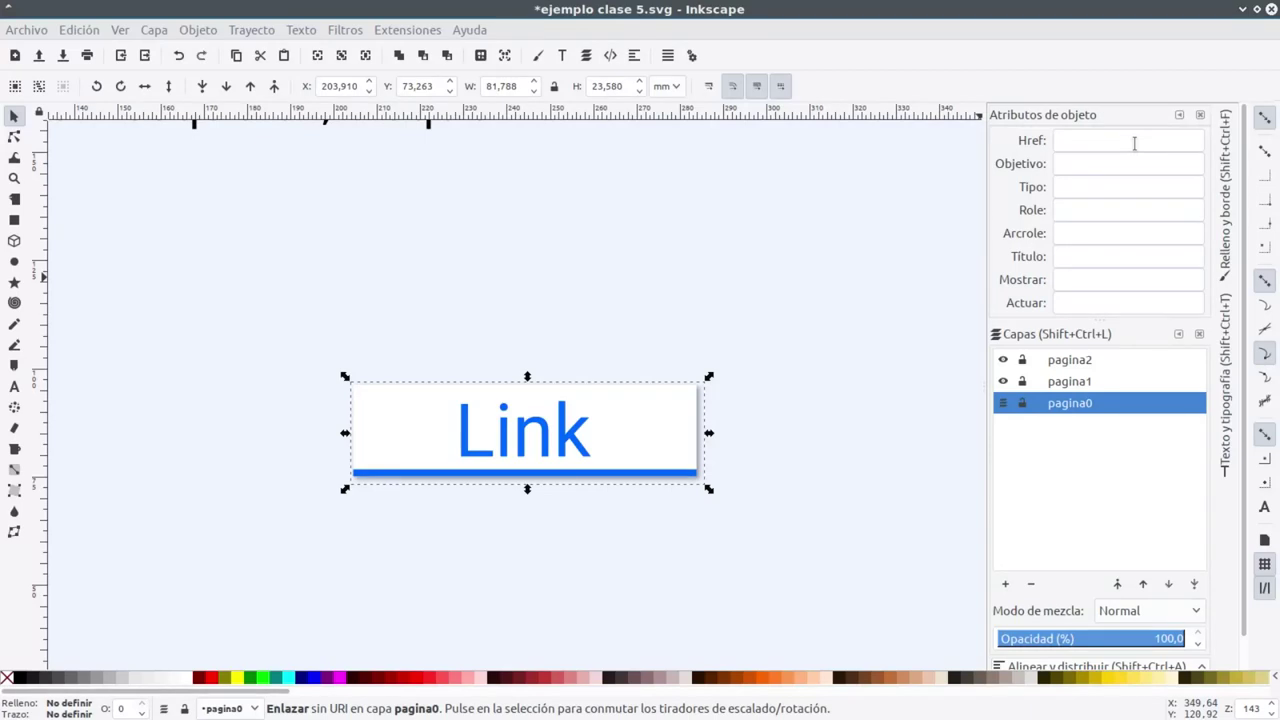
left_click(1134, 143)
type("hh")
key("BackSpace")
type("ttp://")
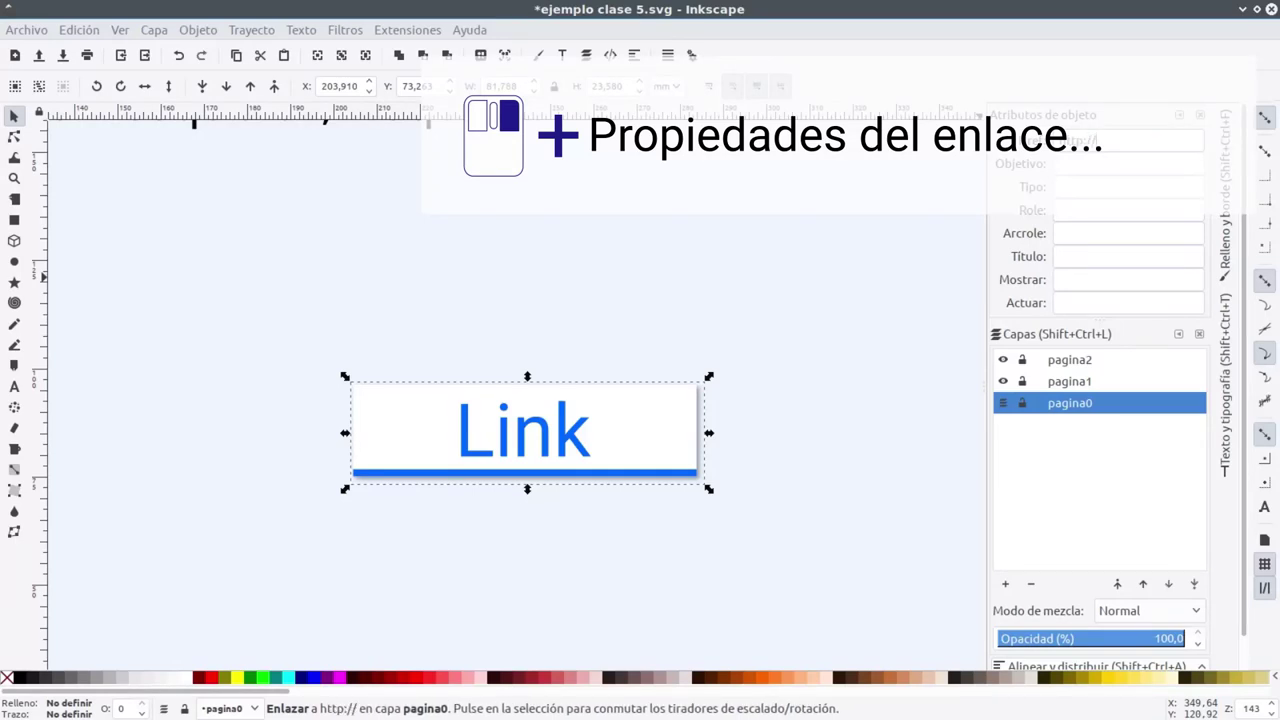
type("f")
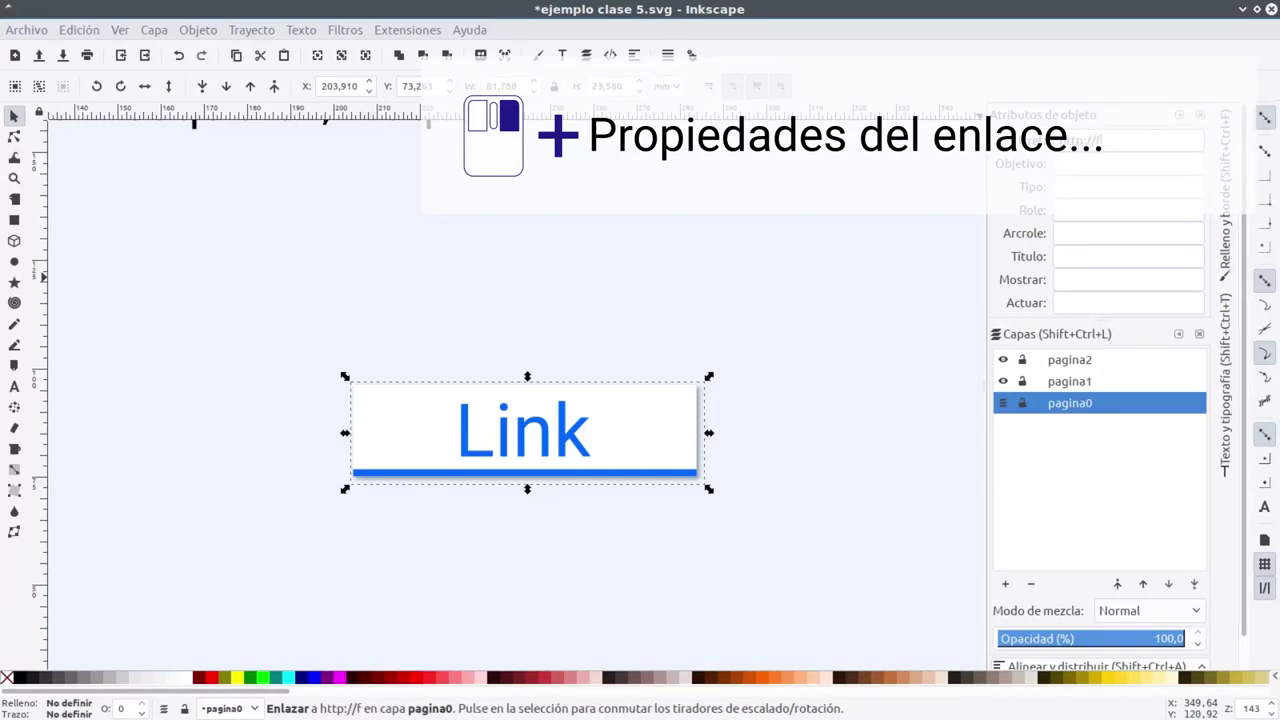
type("sf.org")
key("Tab")
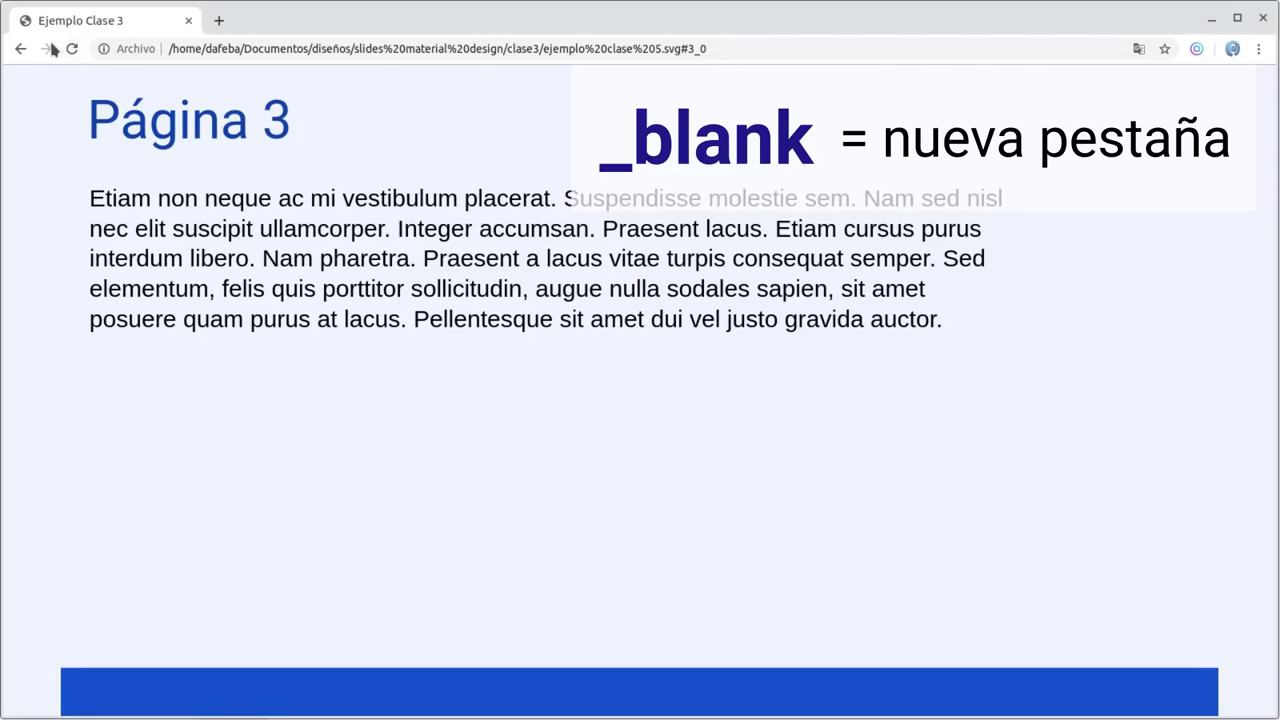
Step: Reload the slideshow, follow the Link button to fsf.org in a new tab, then close it
left_click(71, 48)
left_click(632, 522)
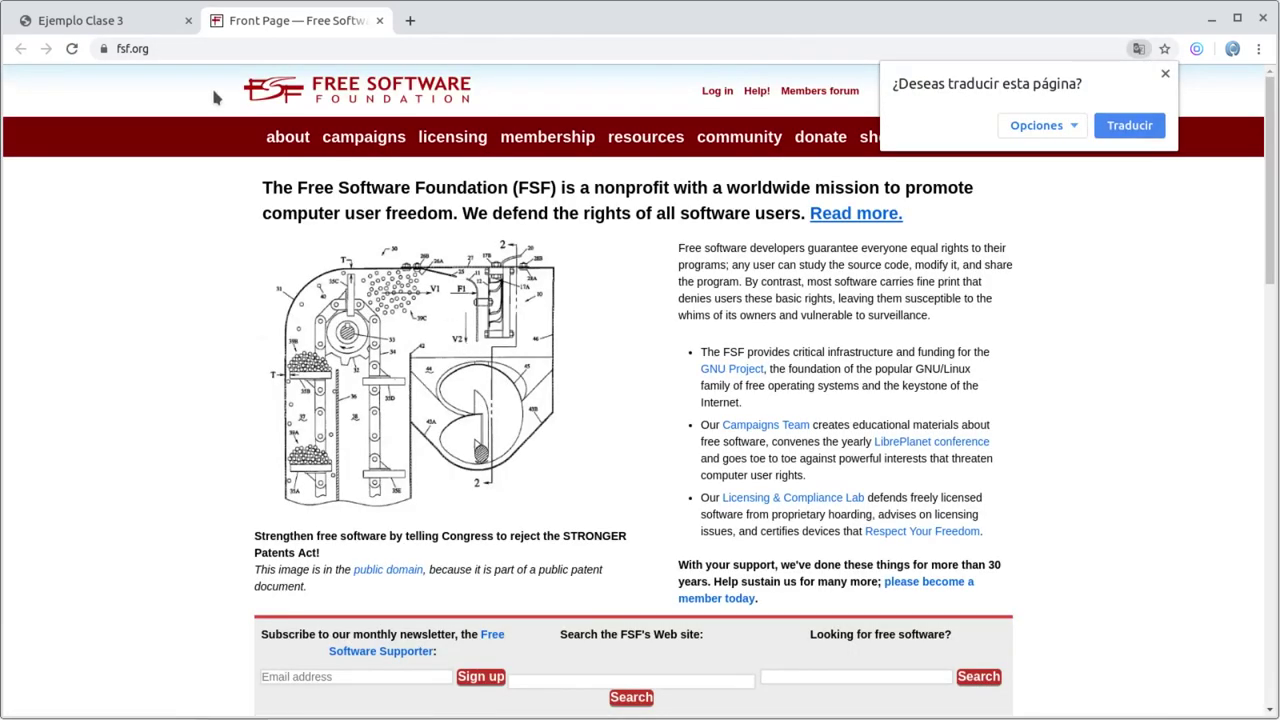
left_click(379, 20)
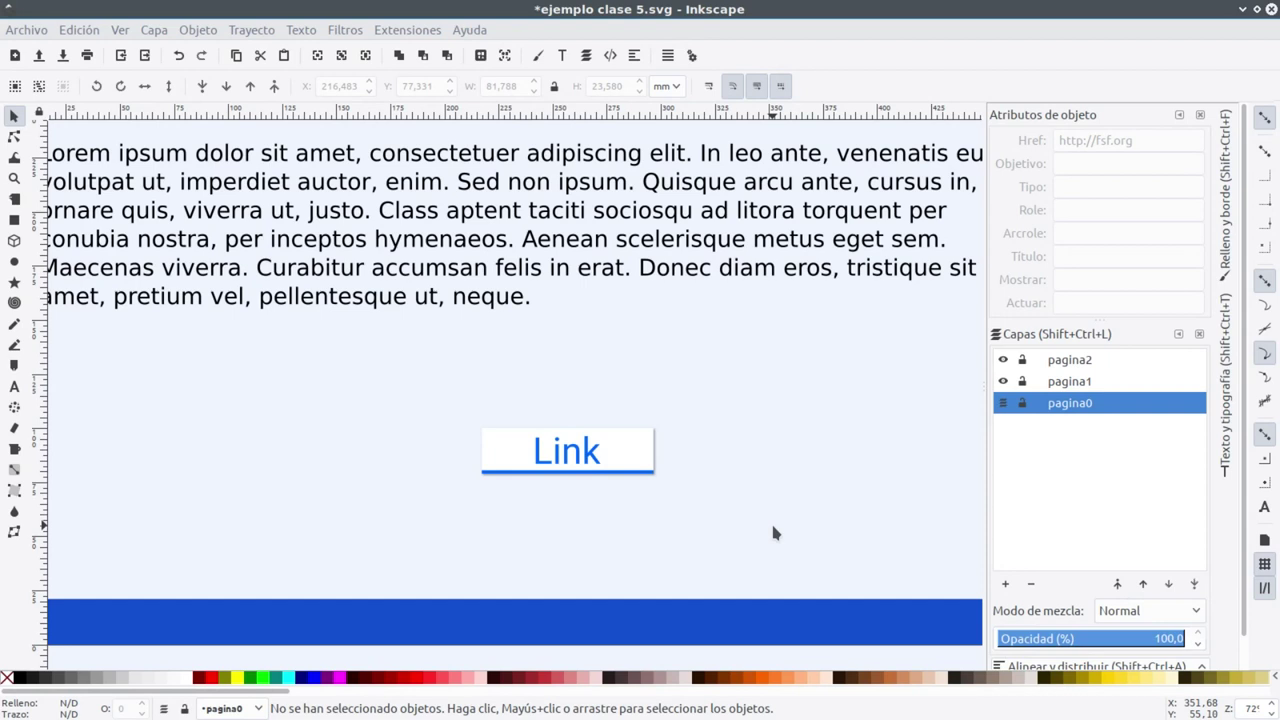
Step: Select the full javascript:slideSetActiveSlide(1) text string on the slide for copying
scroll(770, 520, "down", 10)
left_click(631, 422)
key("t")
left_click(652, 415)
key("ctrl+a")
key("ctrl+c")
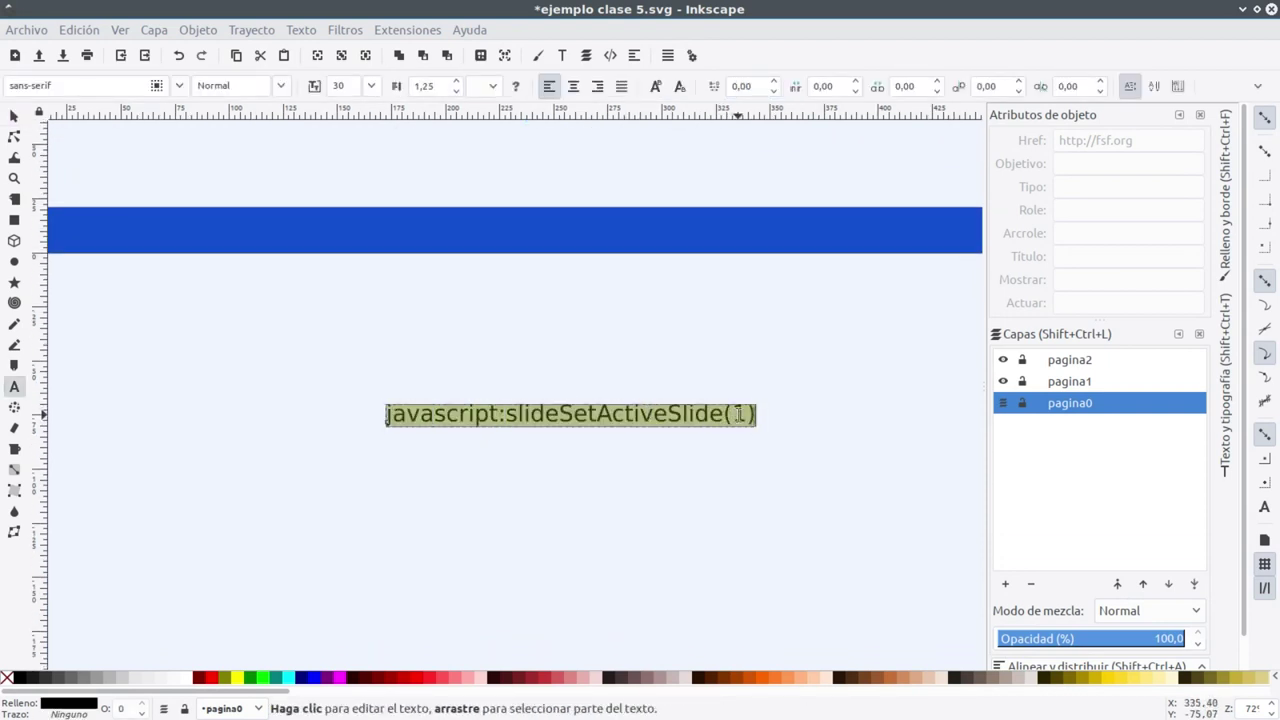
scroll(720, 260, "up", 9)
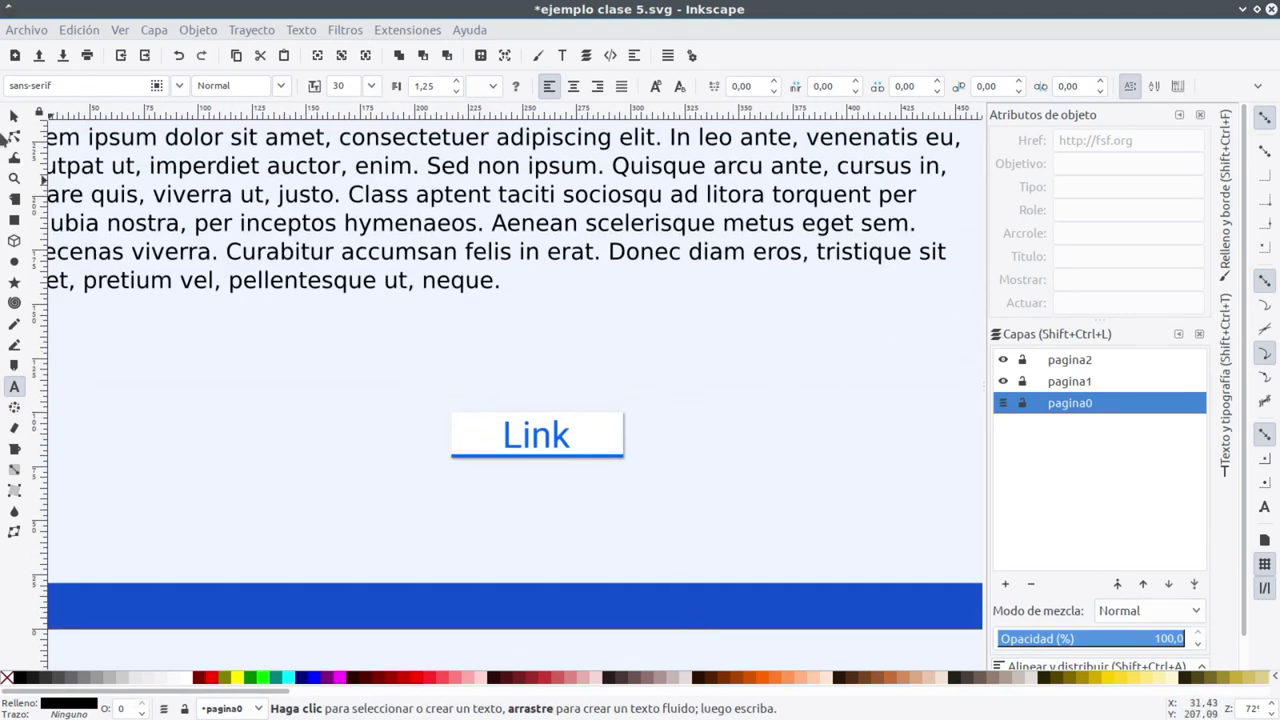
Step: Replace the Link button's Href with javascript:slideSetActiveSlide(2)
left_click(12, 116)
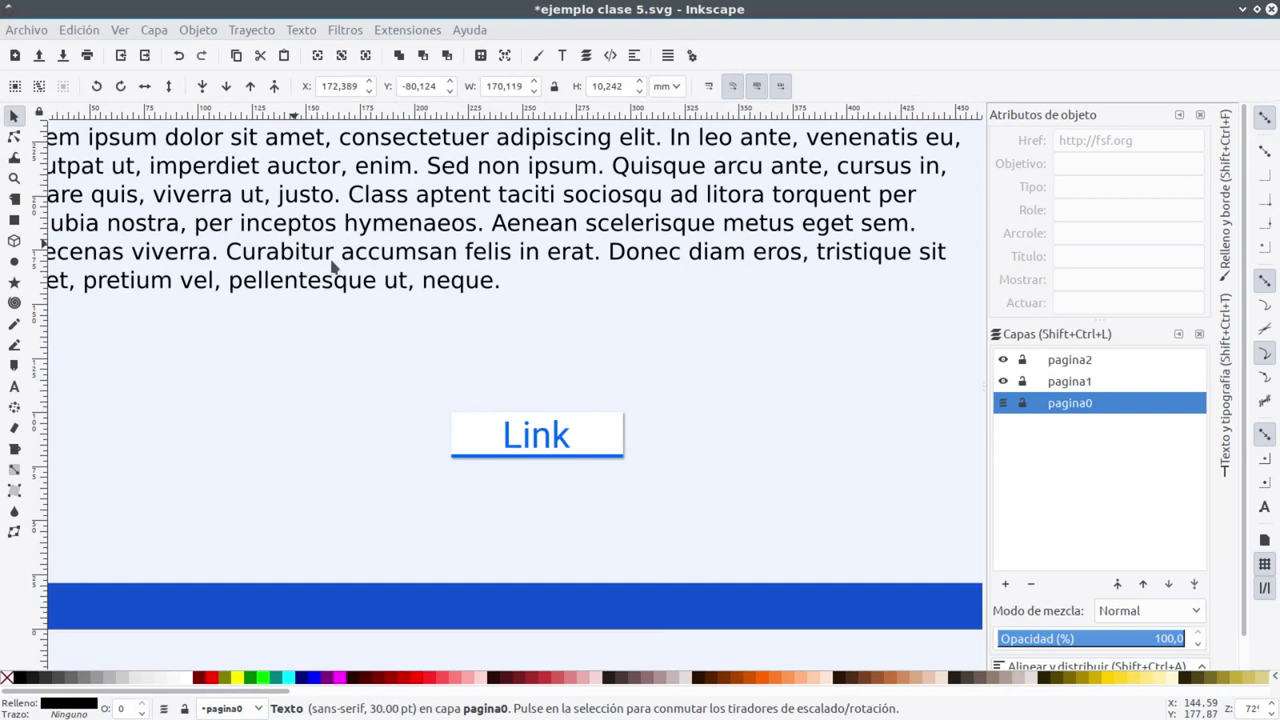
left_click(577, 414)
triple_click(1118, 140)
key("ctrl+v")
key("Return")
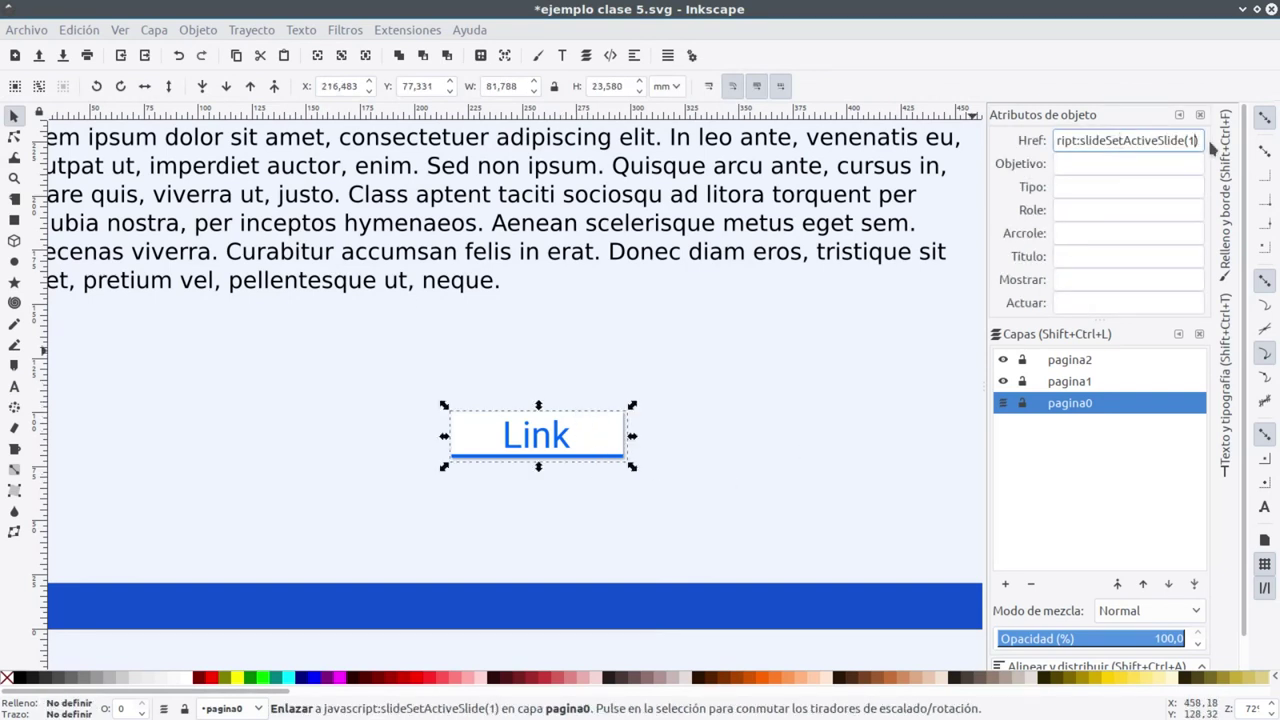
key("BackSpace")
type("2")
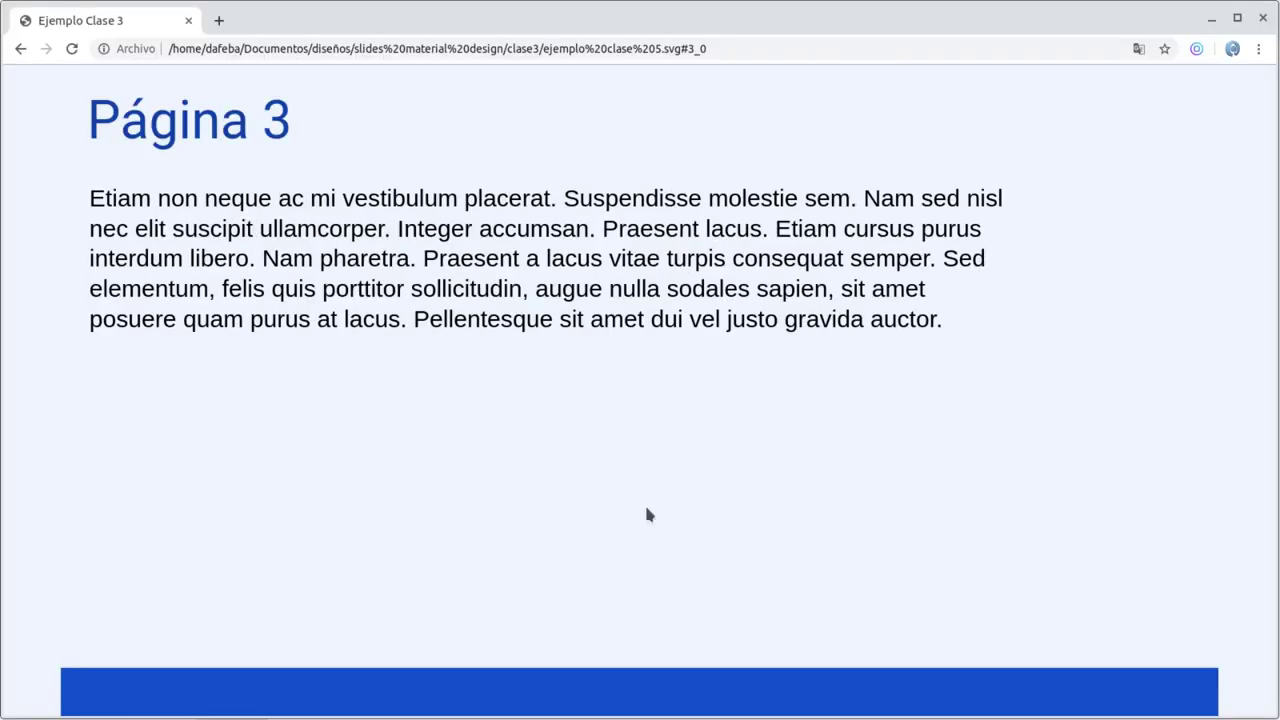
Step: Test the slide jump in Chrome, then move the Link button to the page's left side
left_click(646, 514)
left_click(646, 514)
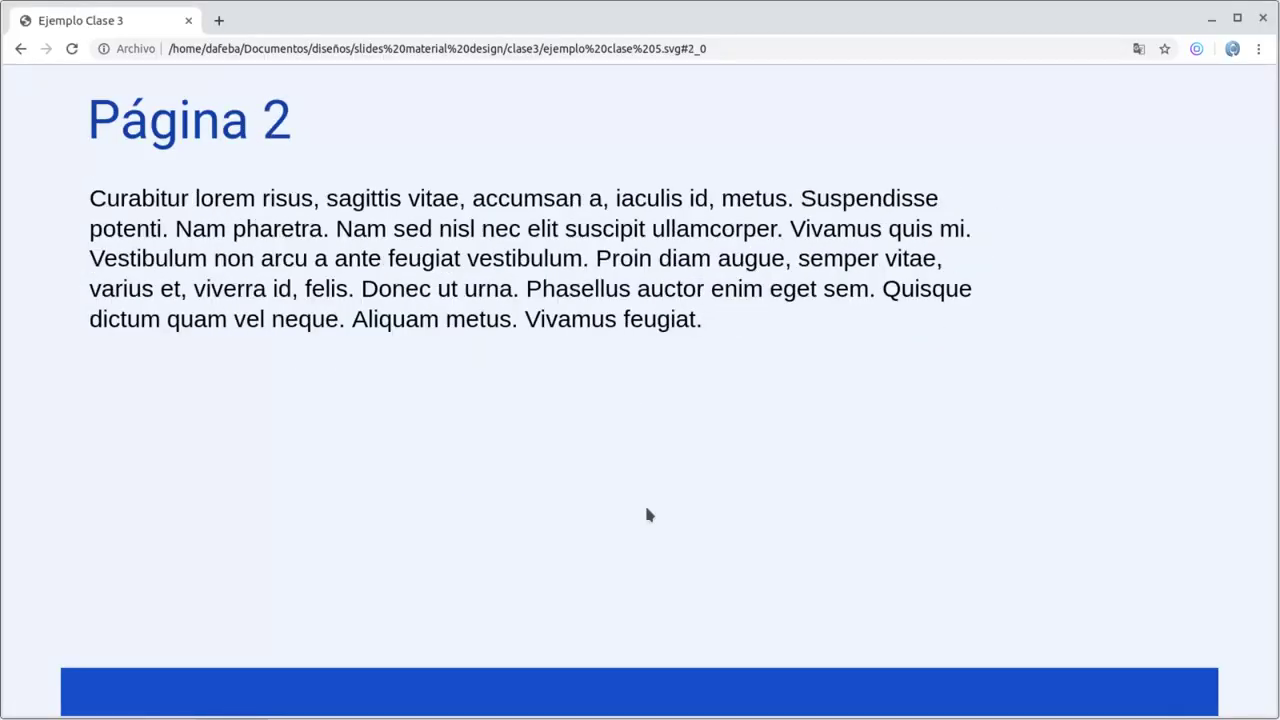
left_click(646, 514)
key("alt+Tab")
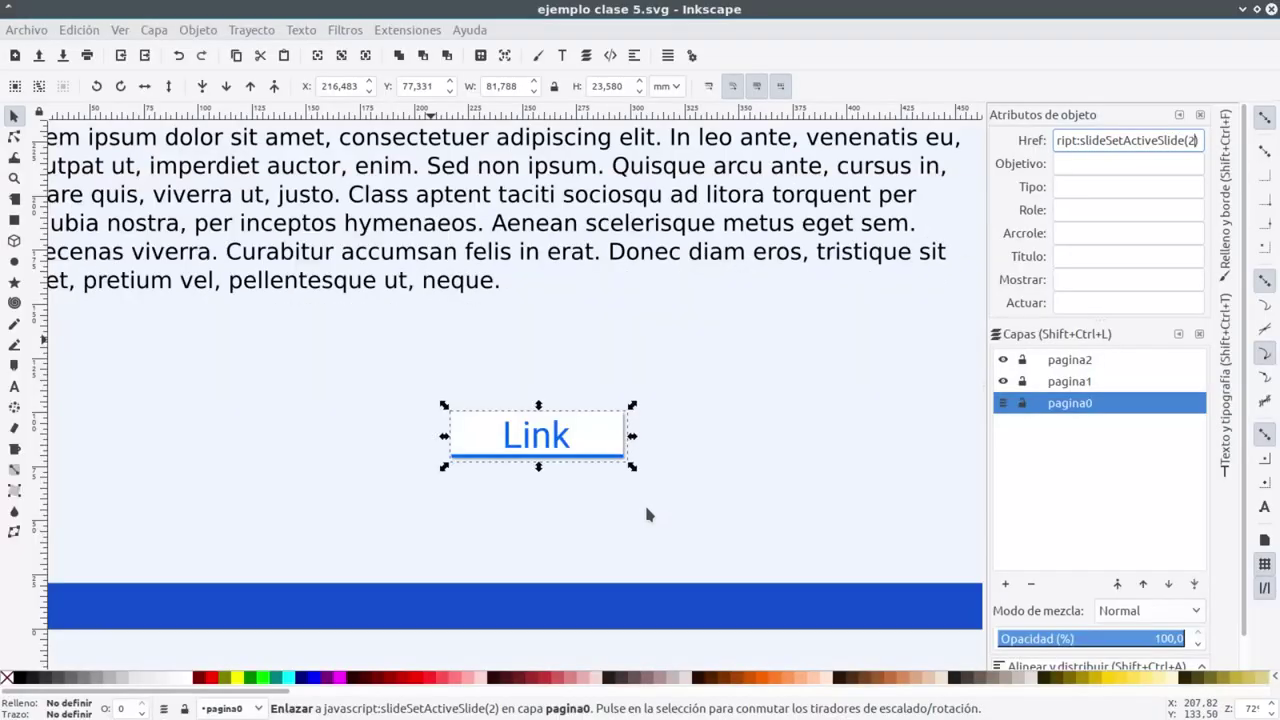
left_click_drag(540, 436, 261, 414)
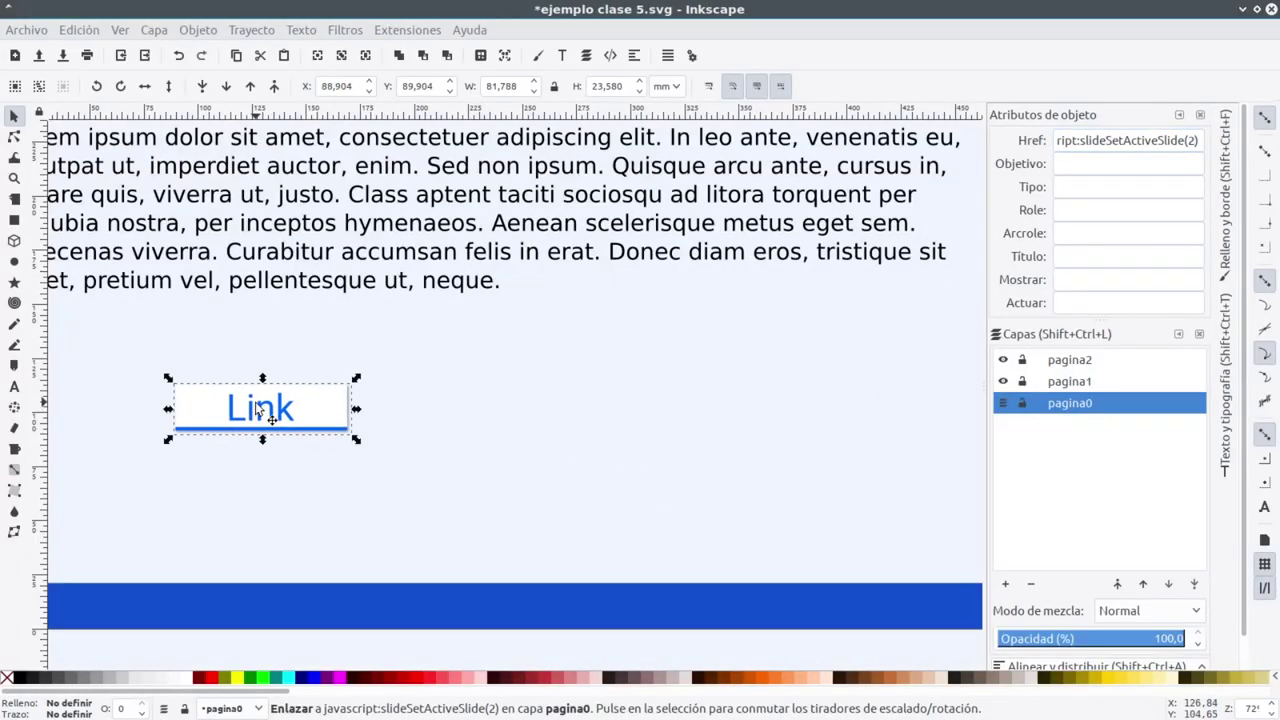
Step: Paste the Link button onto layer pagina2 and change its Href to javascript:slideSetActiveSlide(0)
left_click(1003, 403)
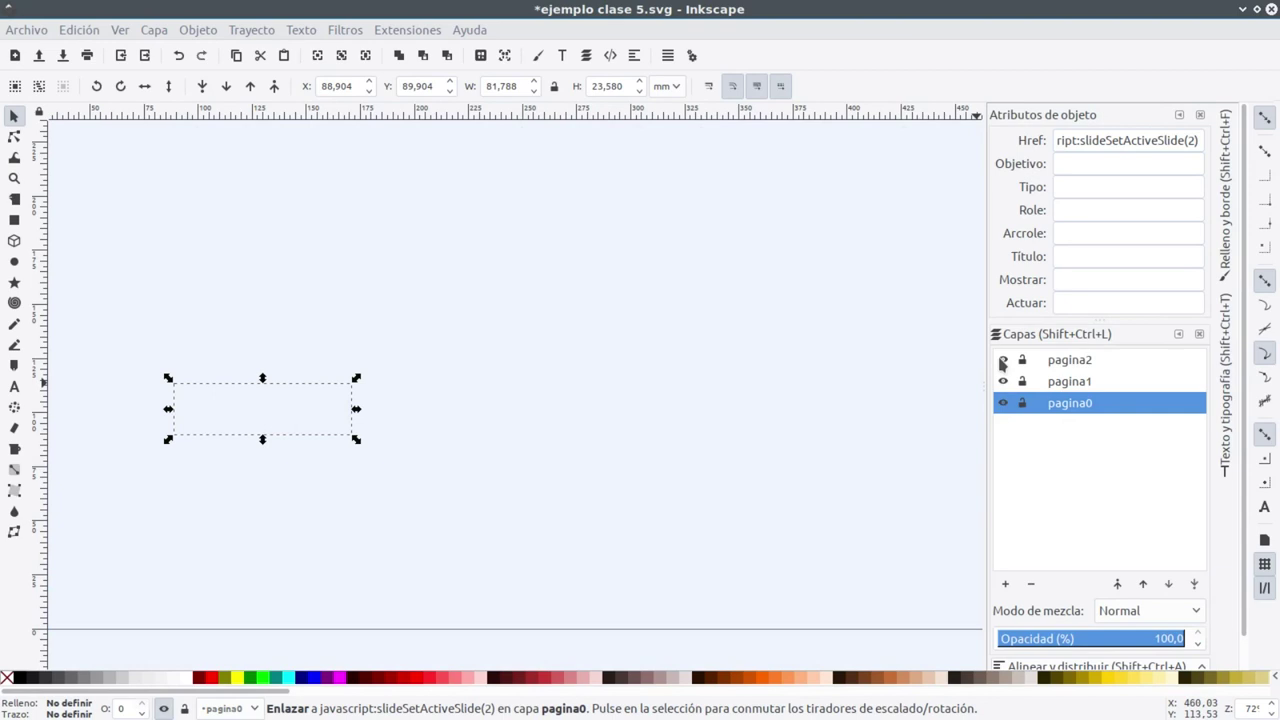
left_click(1069, 360)
key("ctrl+v")
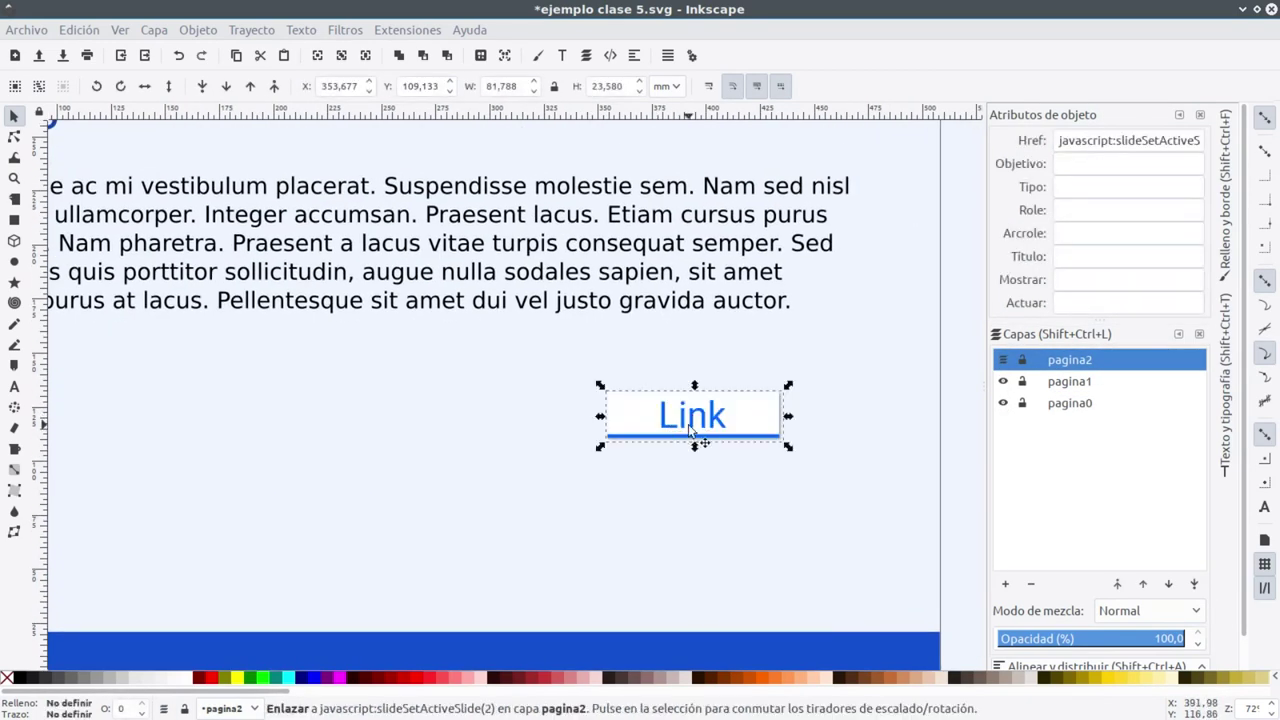
key("BackSpace")
type("0")
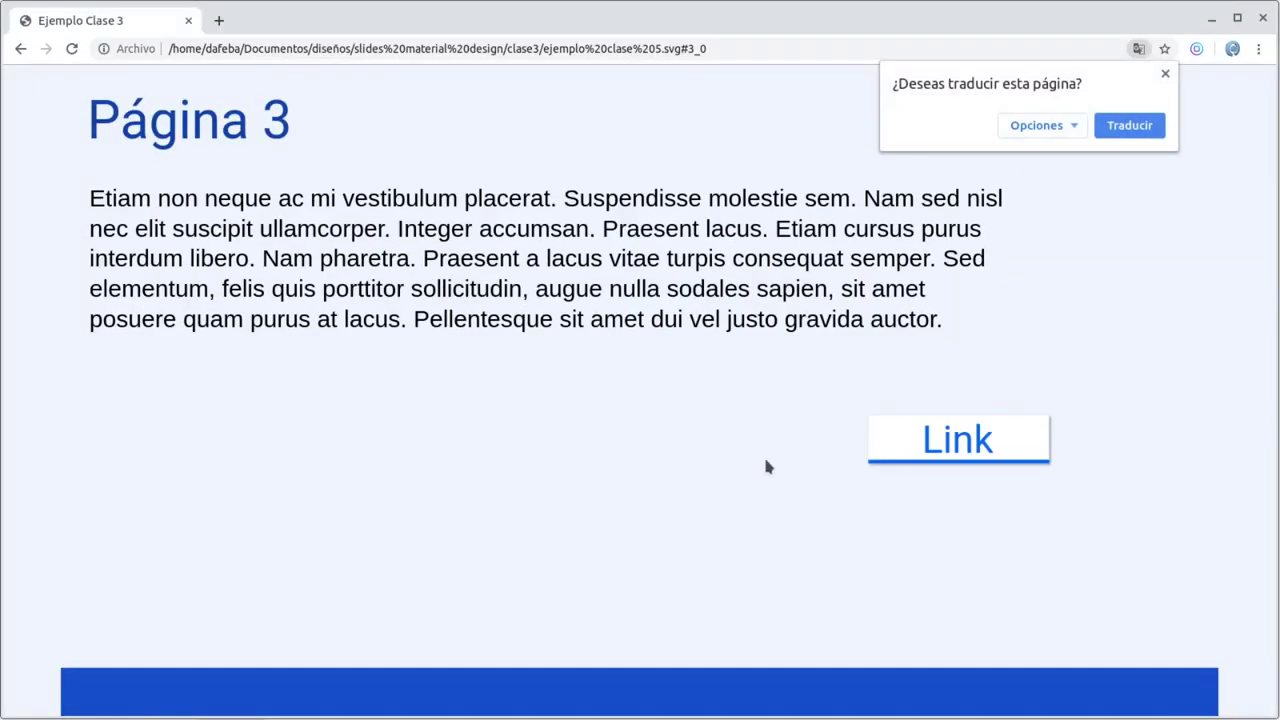
left_click(1002, 441)
left_click(338, 478)
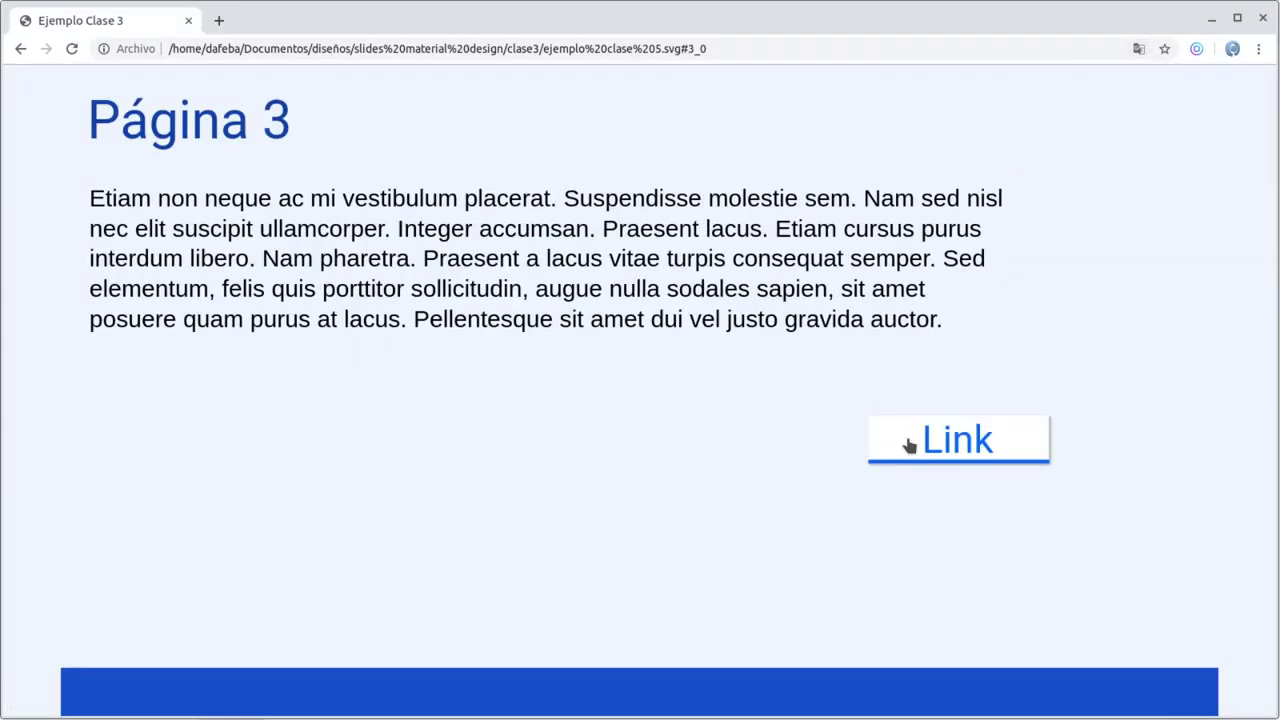
left_click(906, 443)
left_click(329, 480)
left_click(933, 460)
left_click(392, 482)
key("alt+Tab")
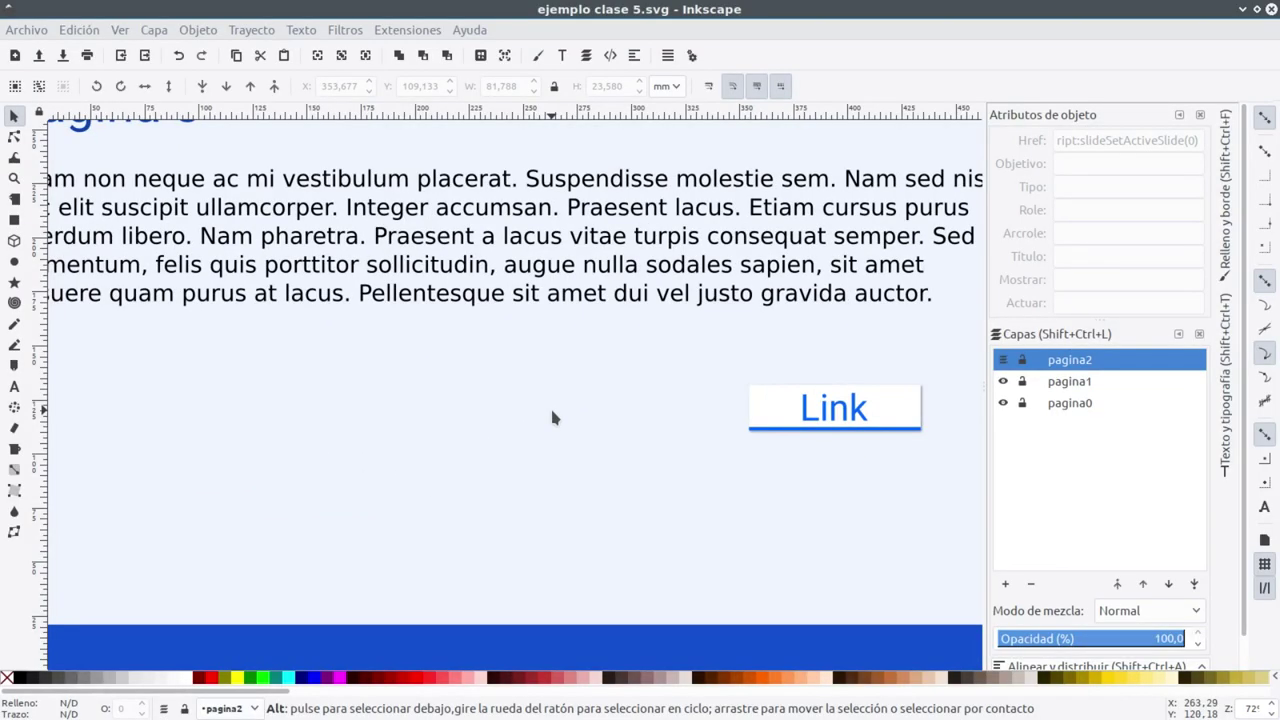
Step: In icons2.svg, check the links on the first-slide, back, forward, last-slide and globe icons
key("alt+Tab")
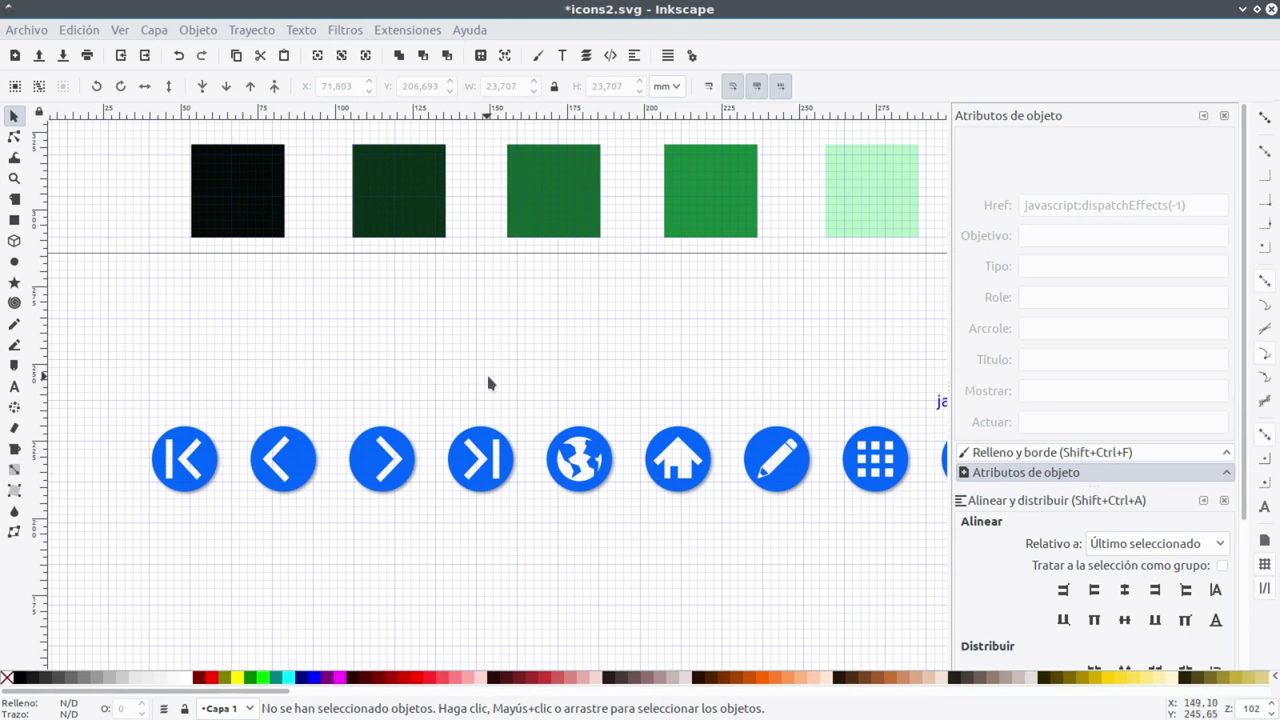
left_click_drag(494, 360, 472, 384)
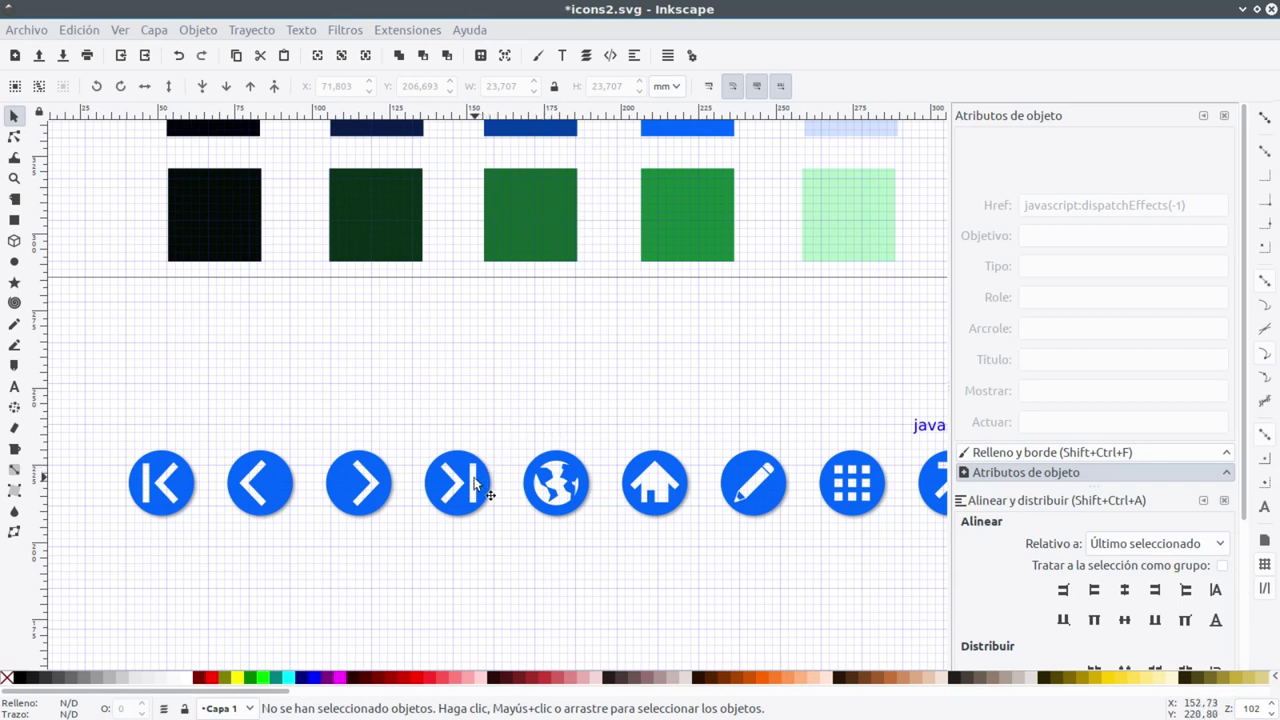
left_click_drag(577, 557, 543, 506)
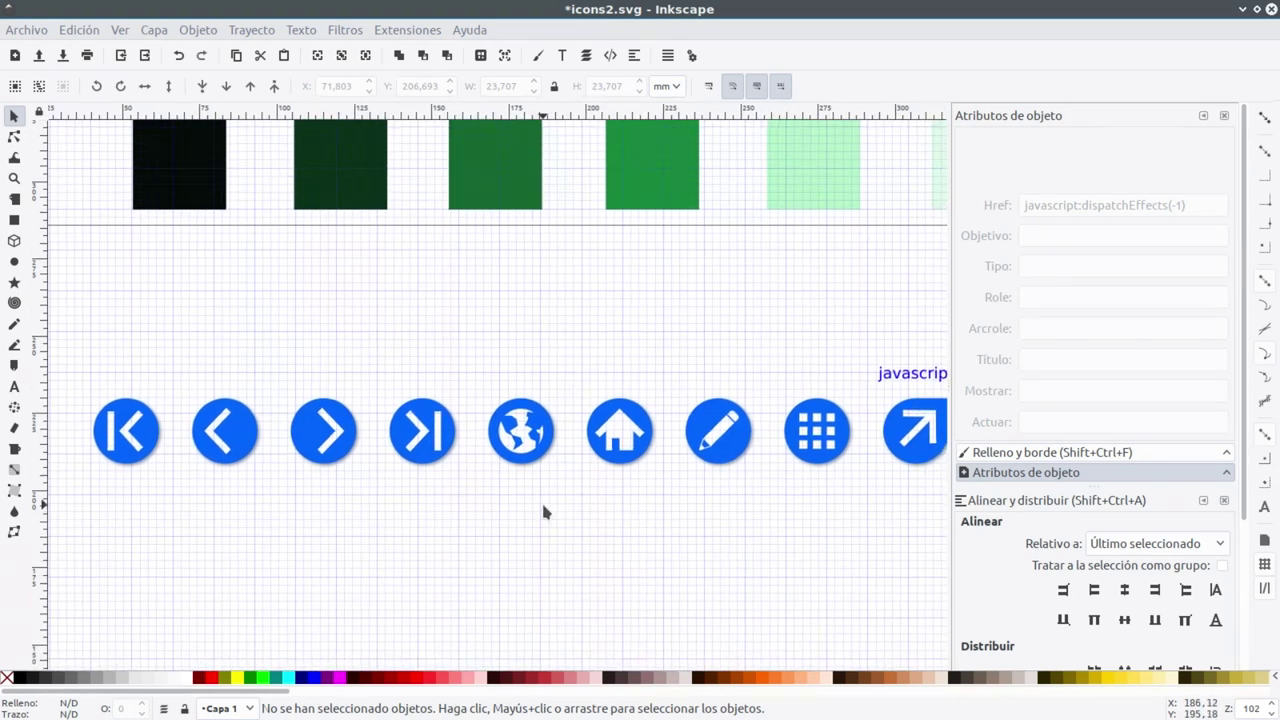
left_click(131, 441)
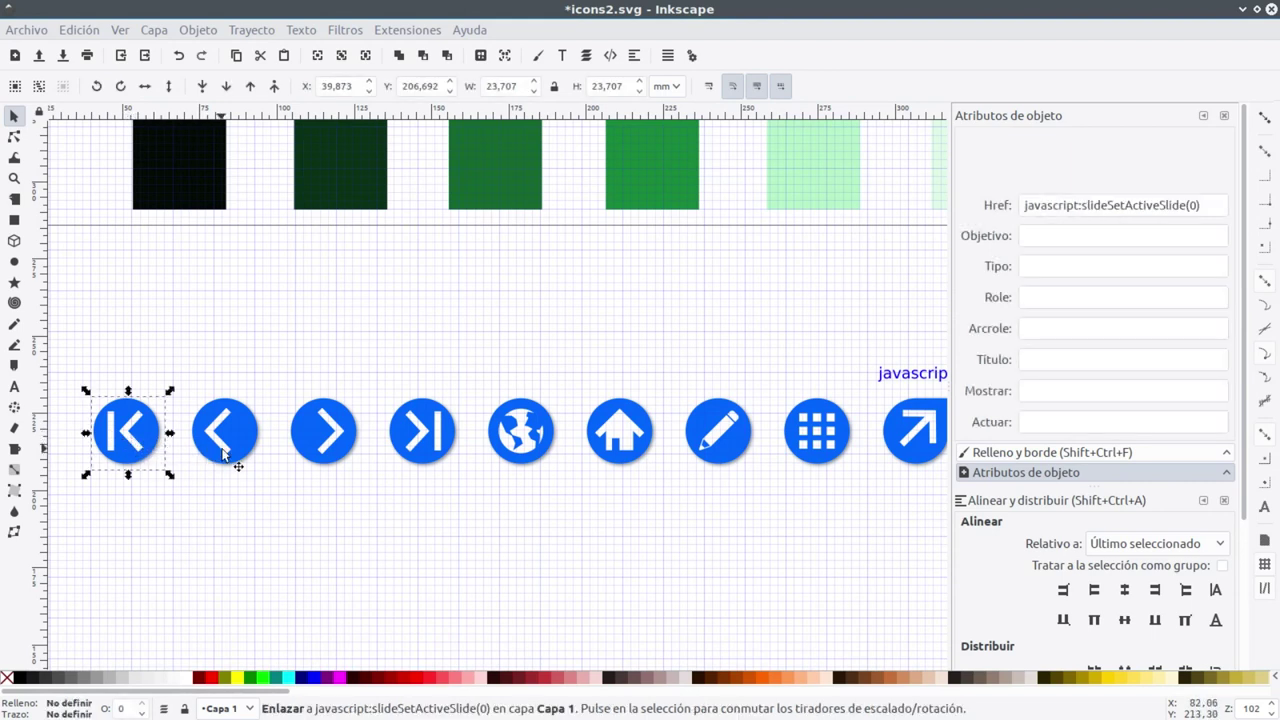
left_click(252, 445)
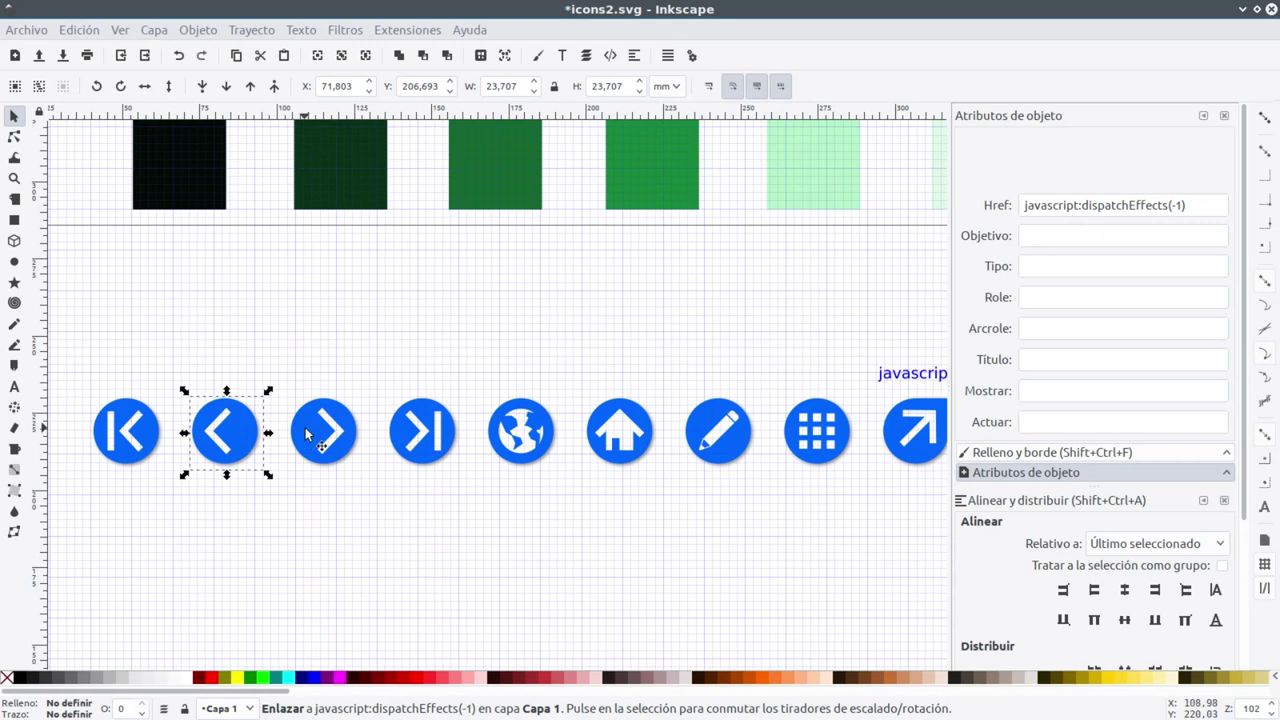
left_click(310, 436)
left_click(420, 438)
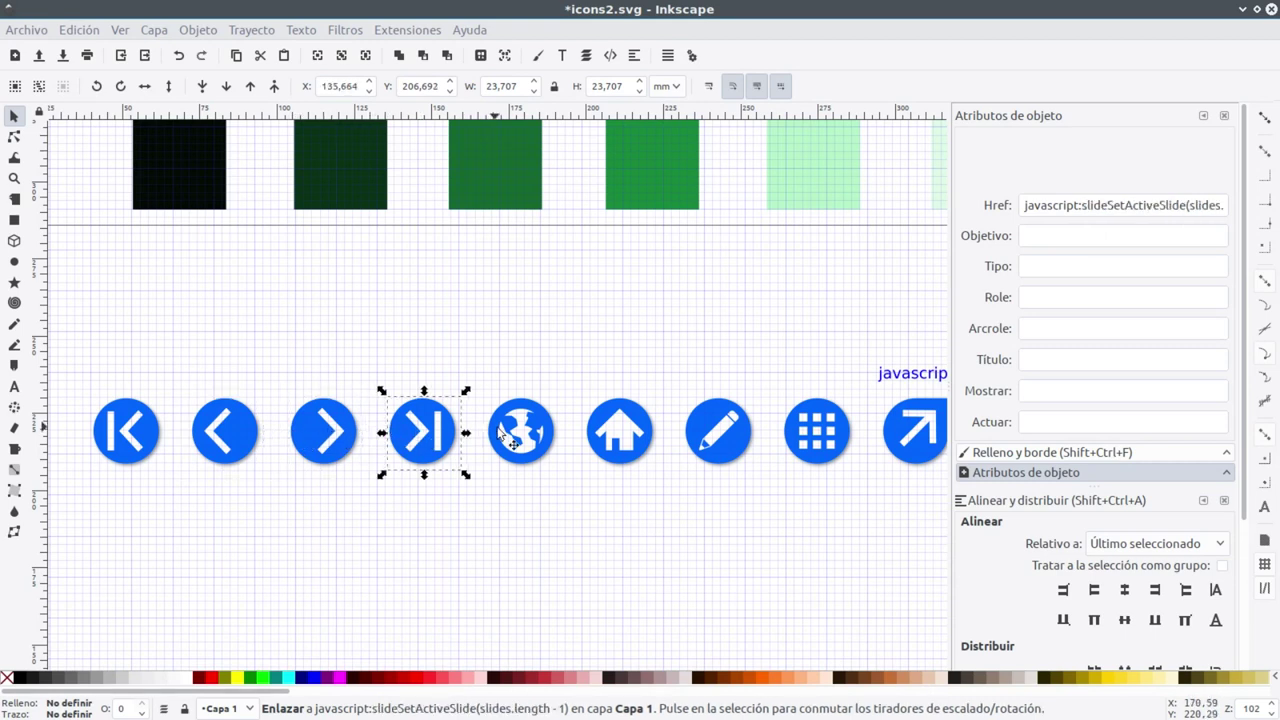
left_click(528, 435)
Step: Check the links on the house, pencil and grid icons
scroll(690, 424, "right", 3)
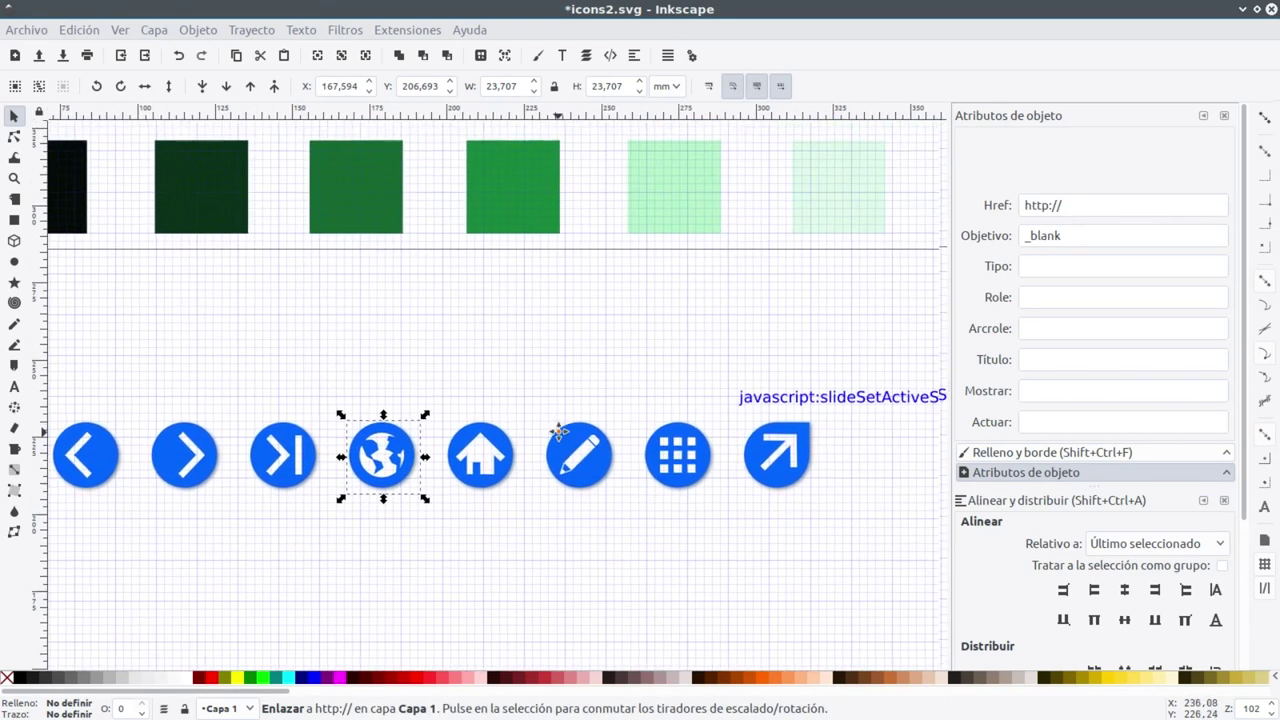
scroll(560, 430, "right", 1)
left_click(476, 456)
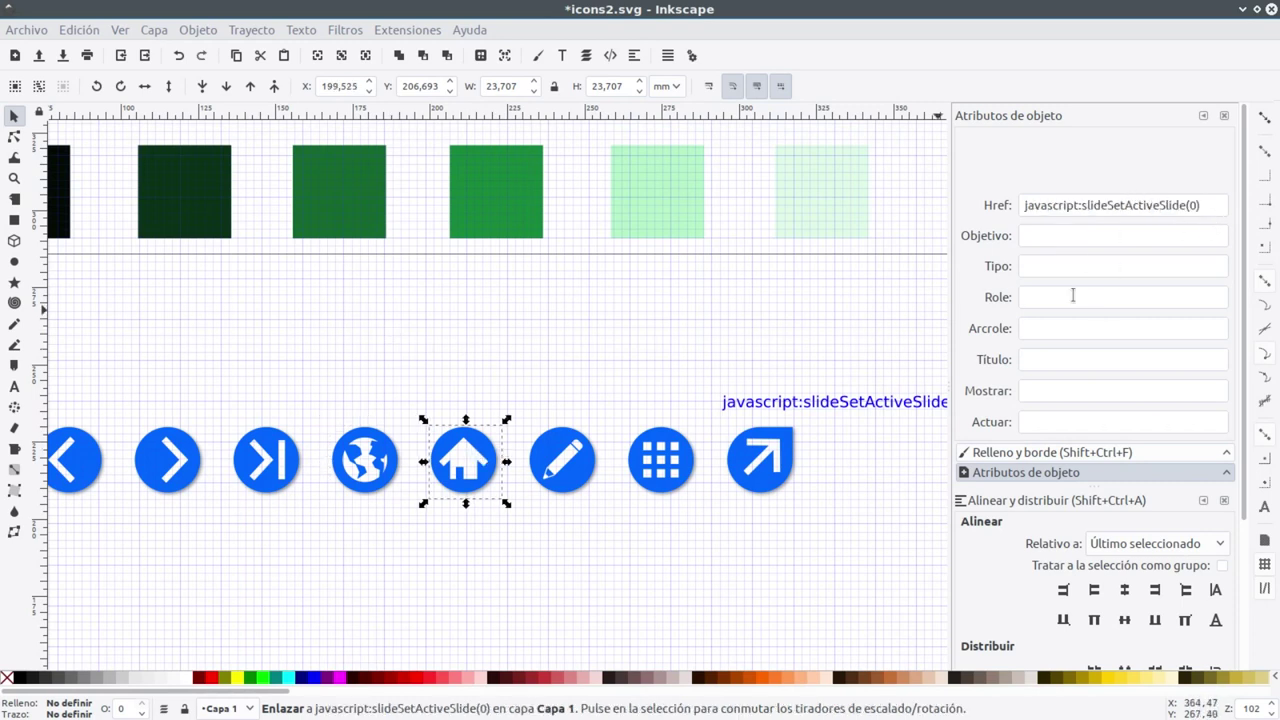
left_click(571, 473)
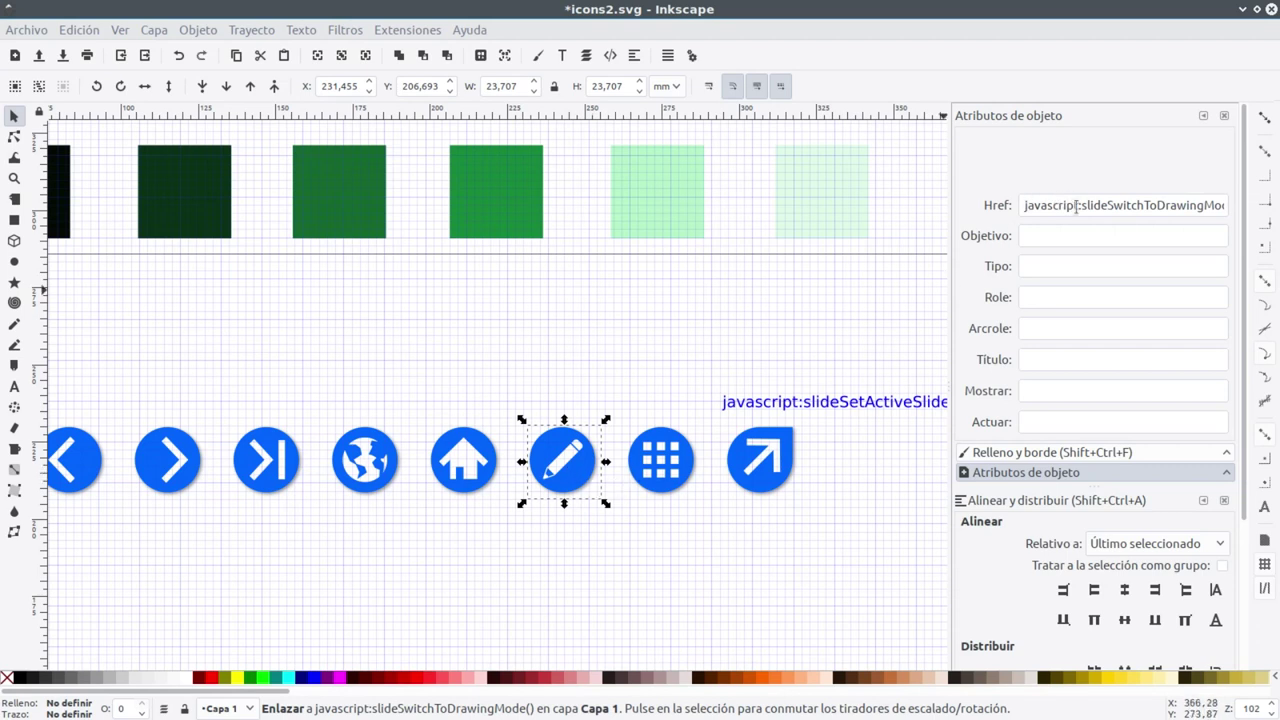
left_click(662, 470)
Step: Copy the four arrow icons from icons2 and place them on the blue bar in ejemplo clase 5.svg
key("5")
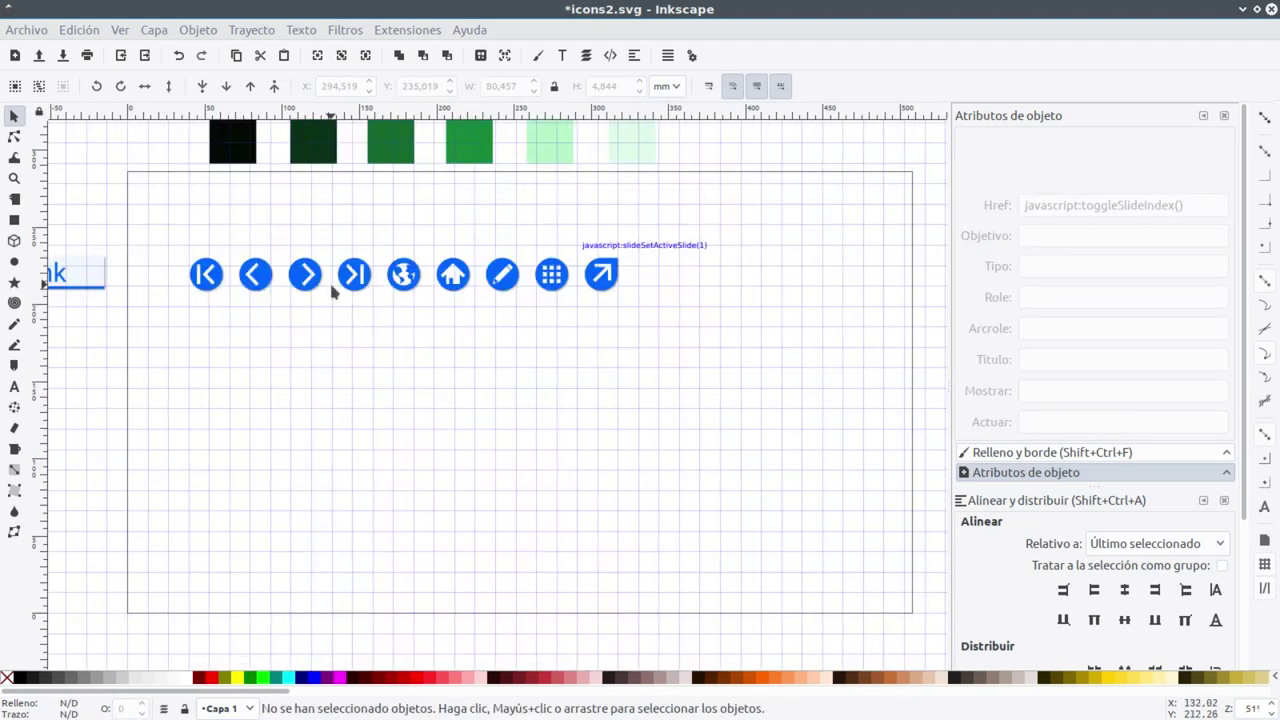
mouse_move(167, 234)
left_mouse_down()
mouse_move(294, 323)
mouse_move(377, 343)
left_mouse_up()
key("alt+Tab")
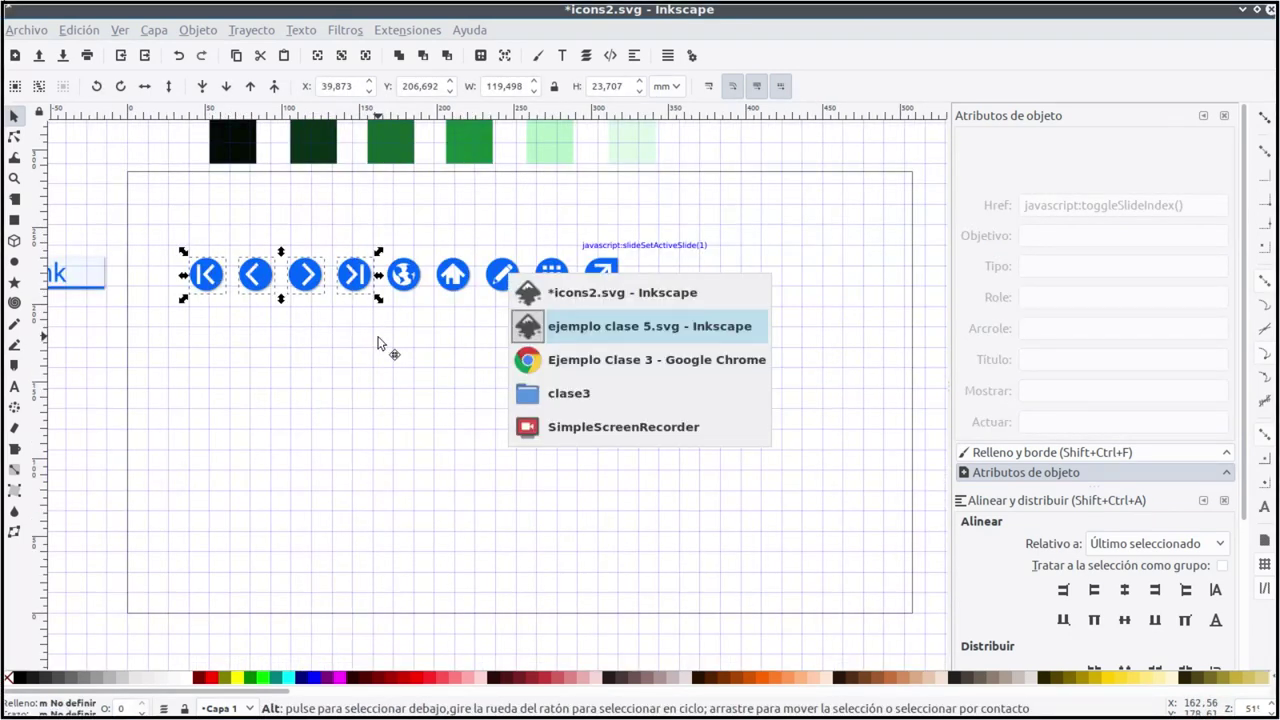
scroll(406, 319, "down", 3)
scroll(406, 319, "down", 1)
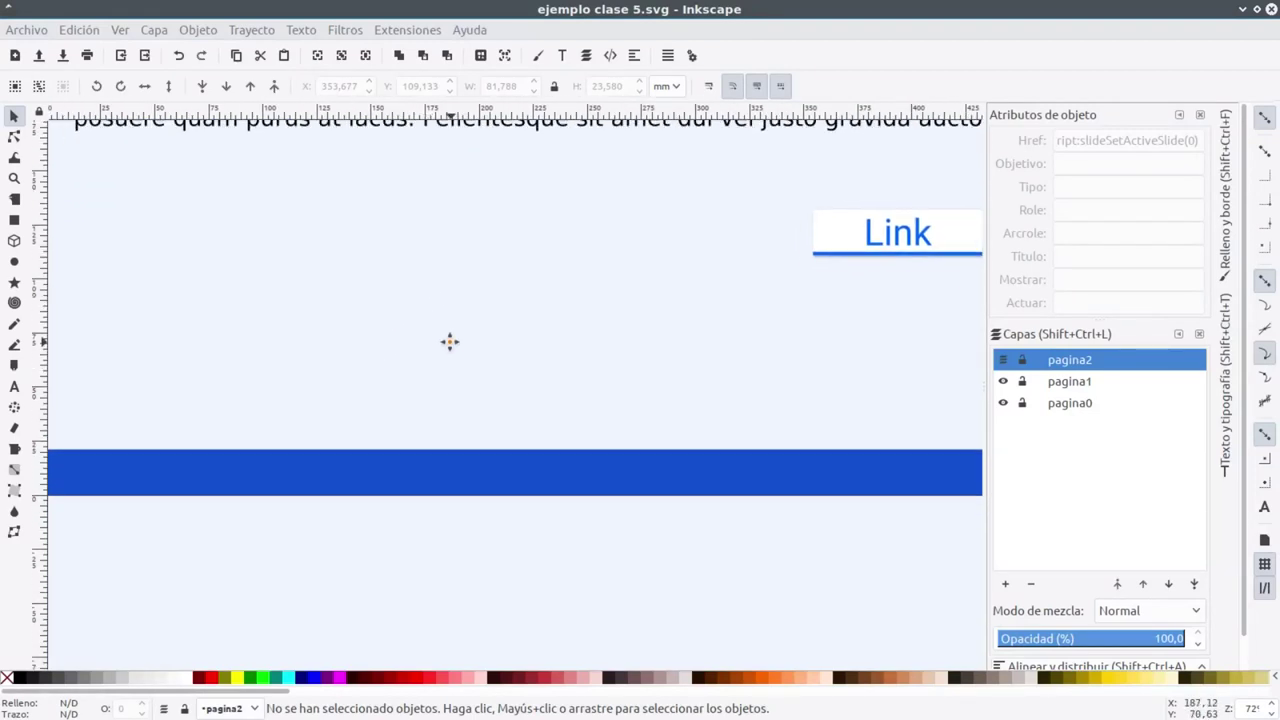
scroll(480, 335, "left", 2)
key("ctrl+v")
mouse_move(443, 343)
left_mouse_down()
mouse_move(380, 402)
mouse_move(201, 453)
left_mouse_up()
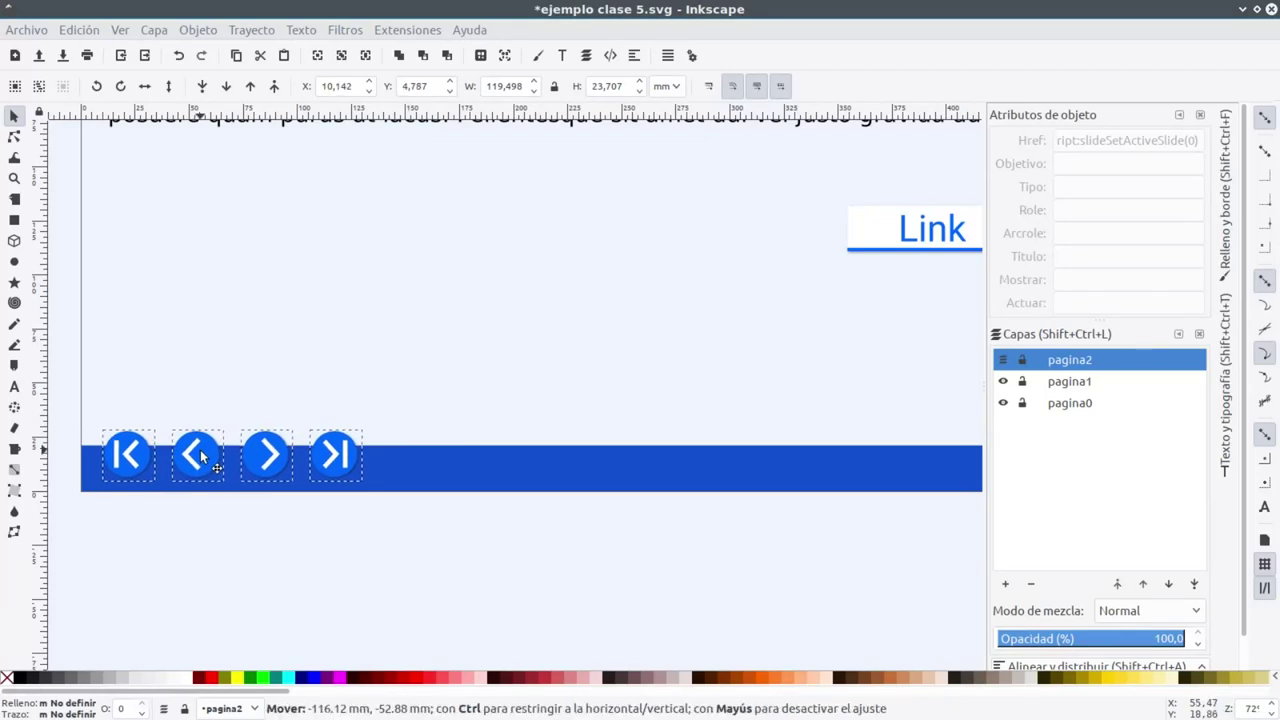
left_click(421, 292)
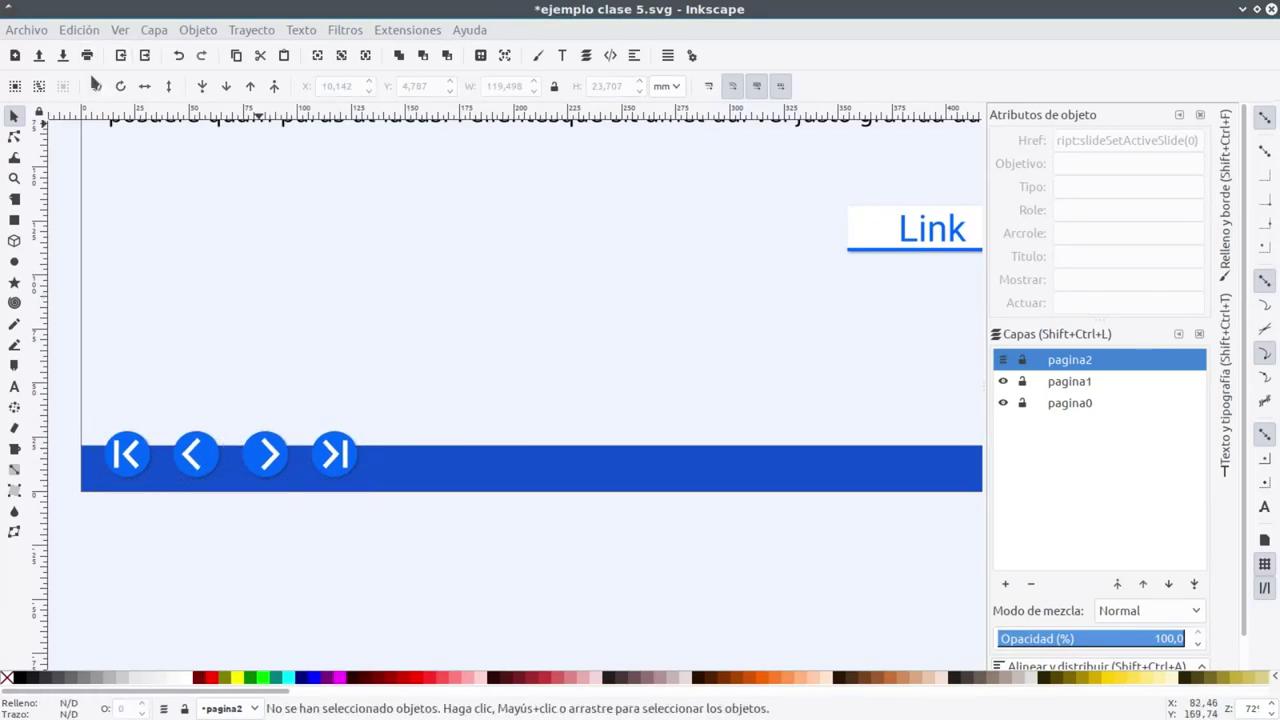
Step: Paste the icons in place on layer pagina1, then make pagina0 current and visible again
left_click_drag(514, 326, 71, 591)
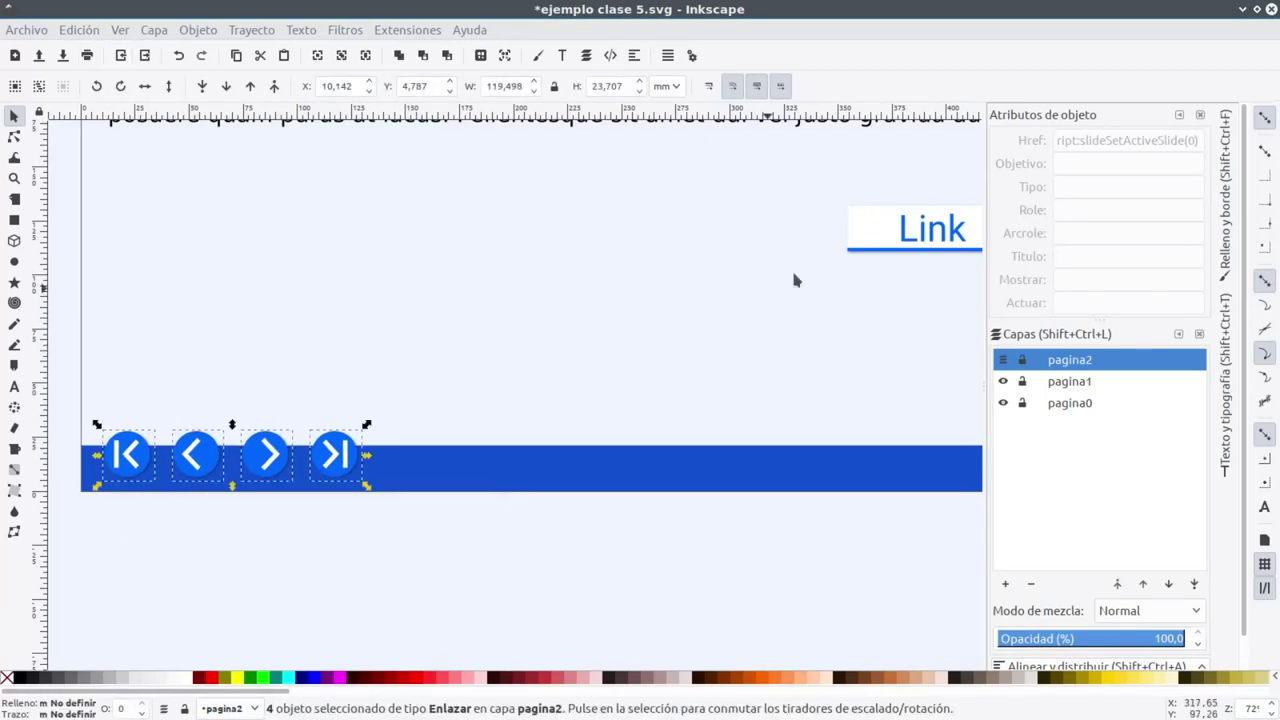
left_click(1003, 359)
left_click(1069, 381)
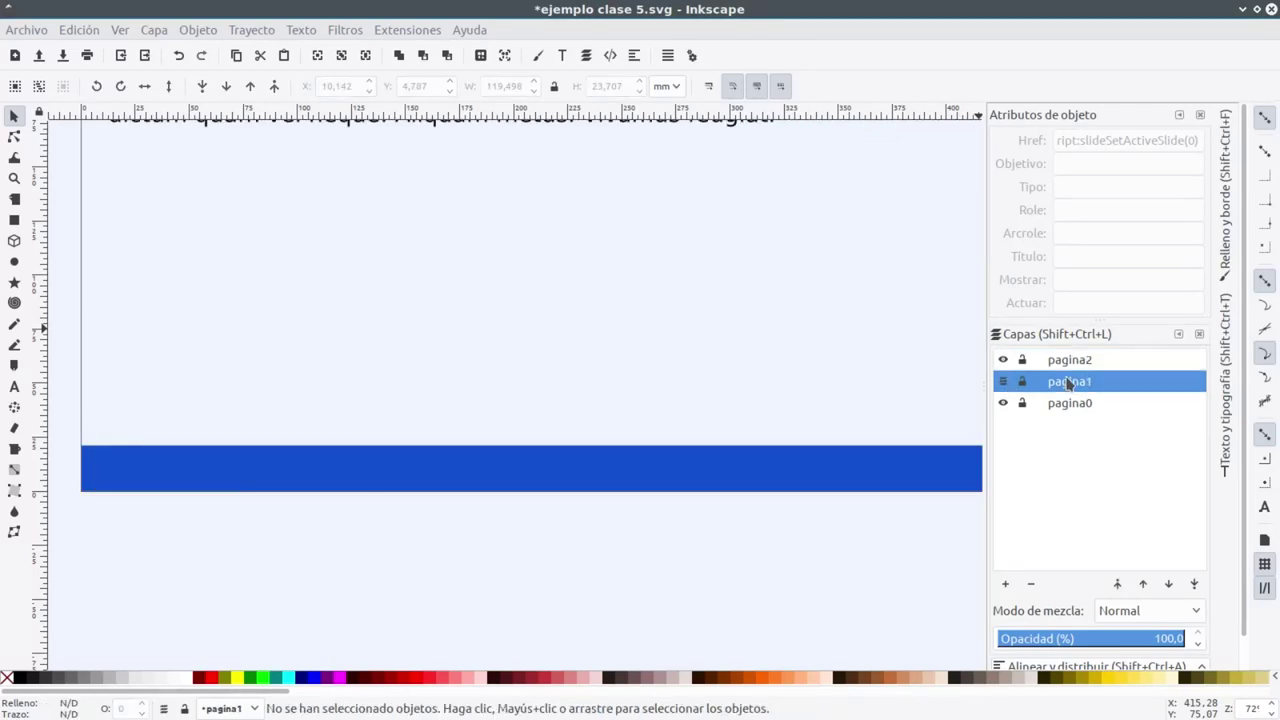
key("ctrl+alt+v")
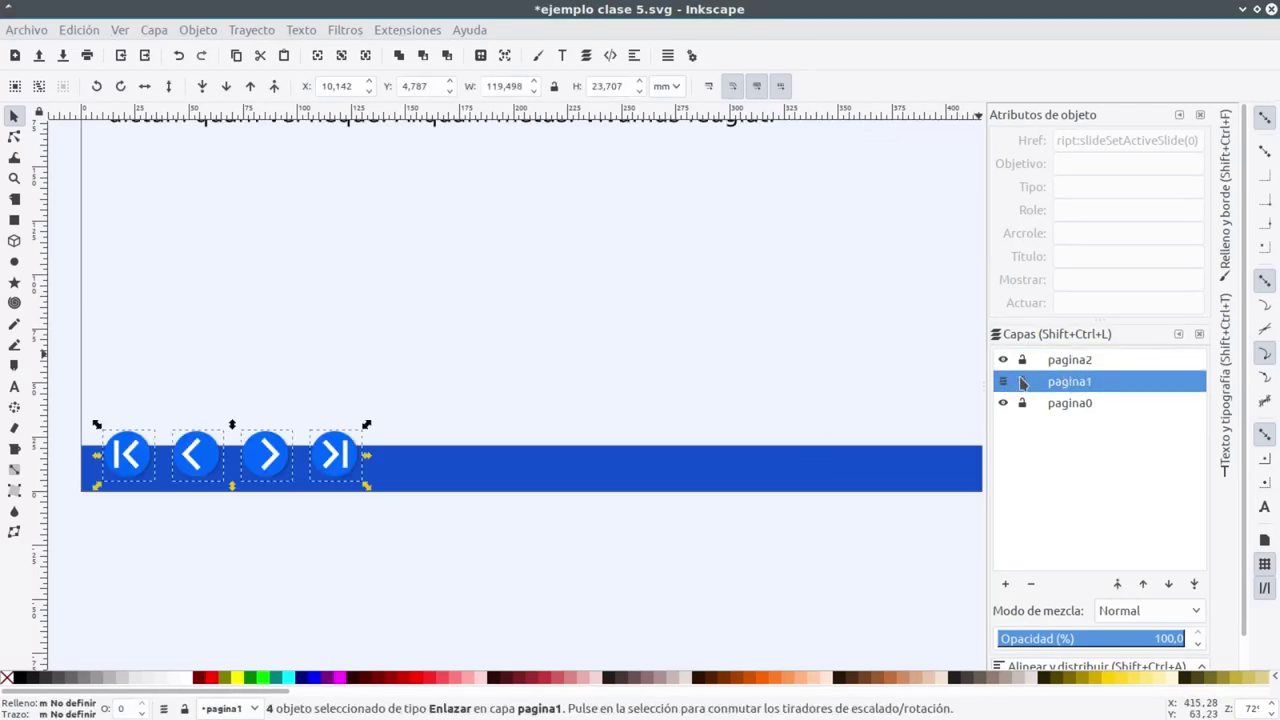
left_click(1003, 381)
left_click(1069, 403)
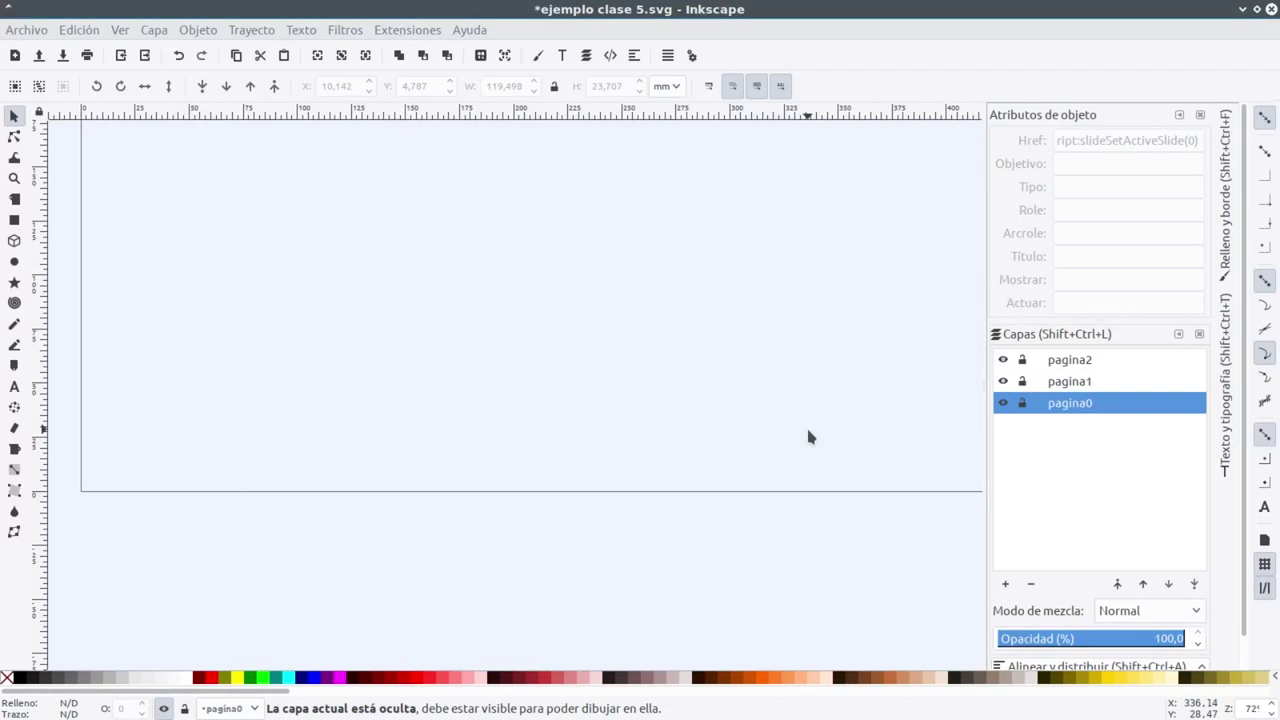
left_click(1003, 403)
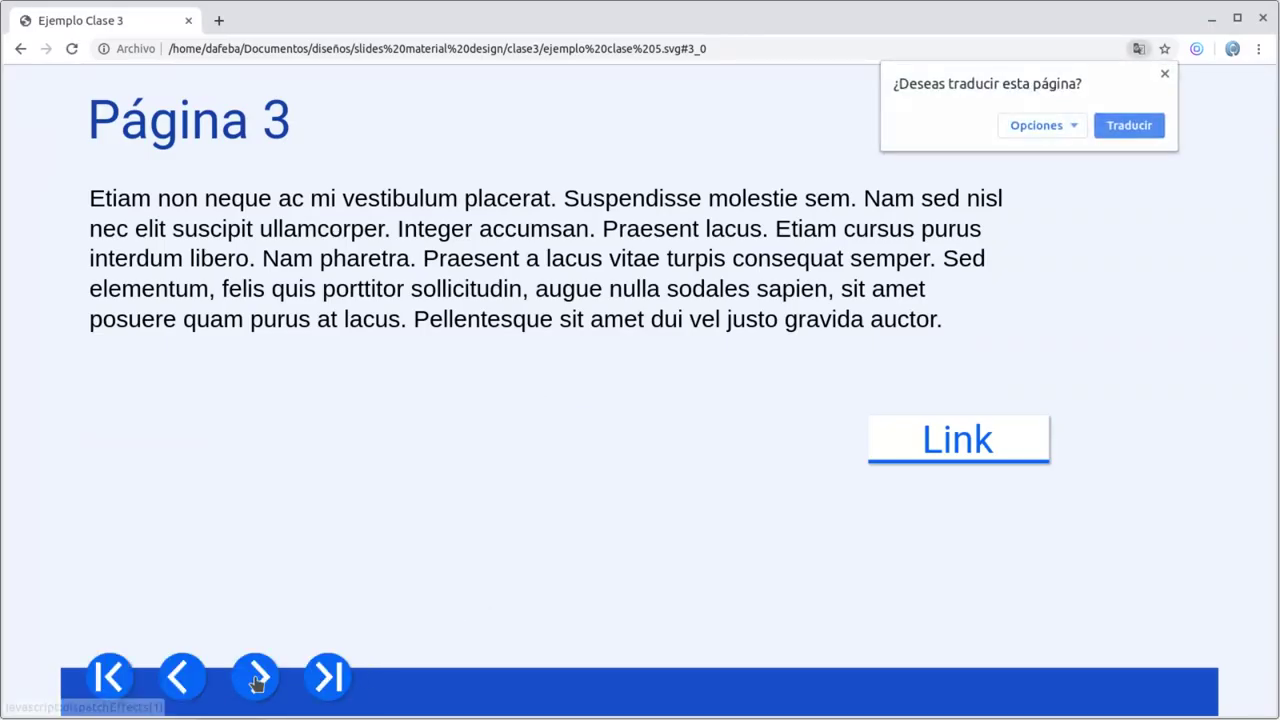
Step: Click the first, previous, next and last buttons to move between Página 1, 2 and 3
left_click(178, 682)
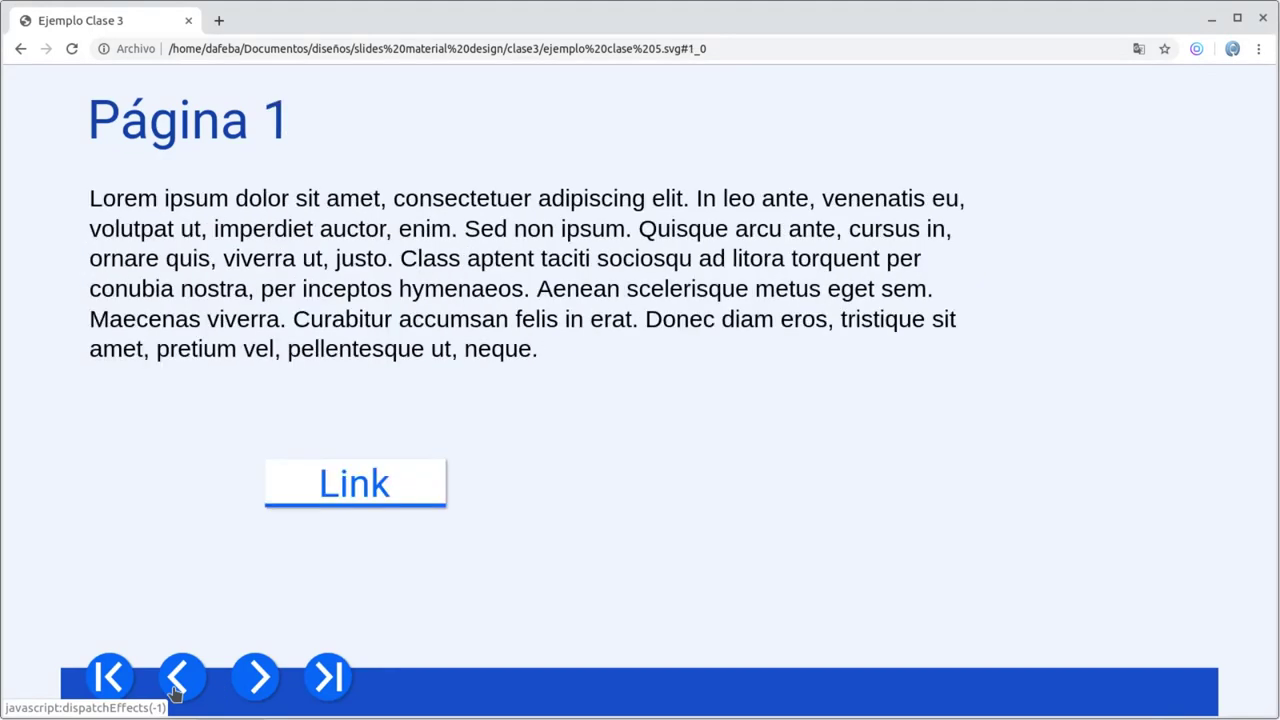
left_click(340, 678)
left_click(100, 682)
left_click(248, 678)
left_click(200, 680)
left_click(230, 678)
left_click(255, 678)
left_click(255, 678)
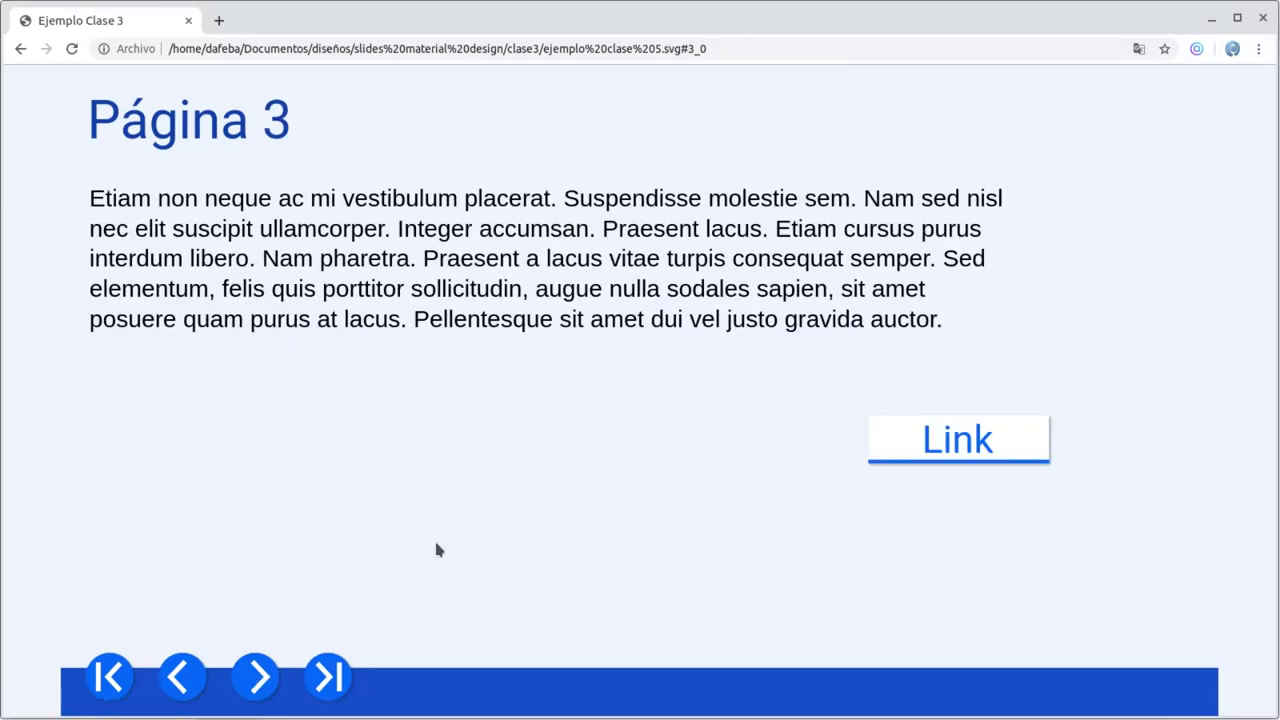